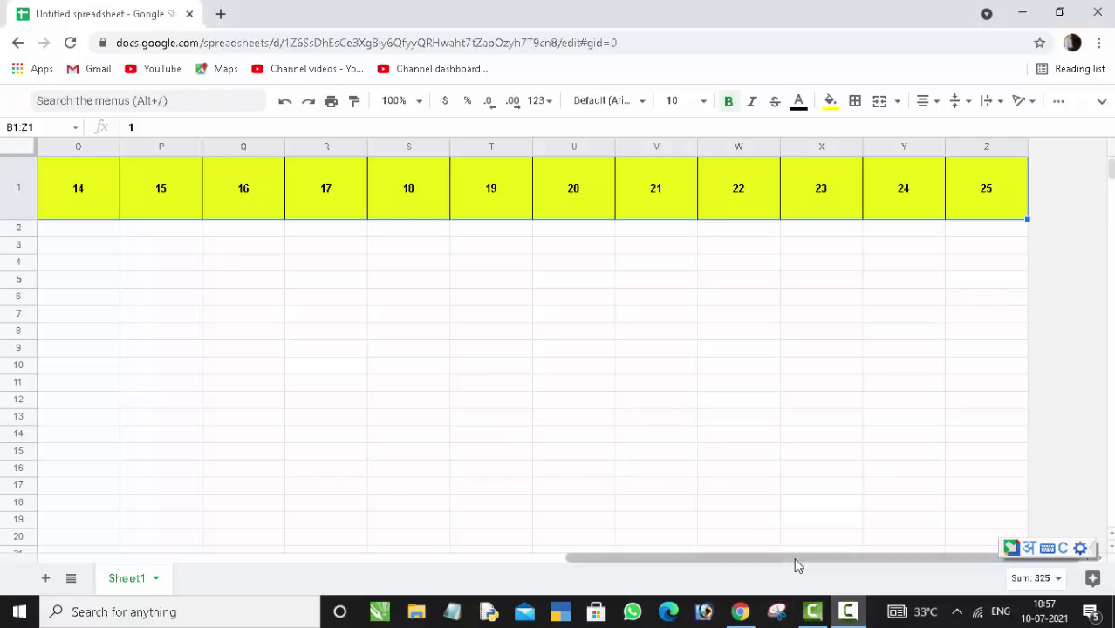
Step: Select the Name of Student header cell and look at the border options without changing them
drag(796, 557, 210, 545)
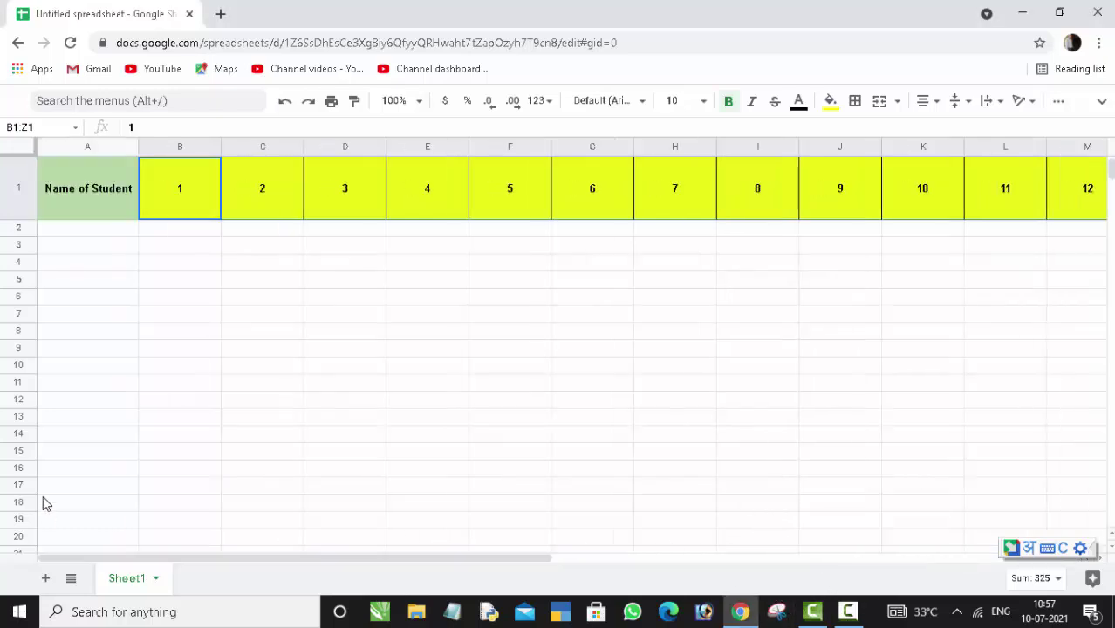
click(83, 196)
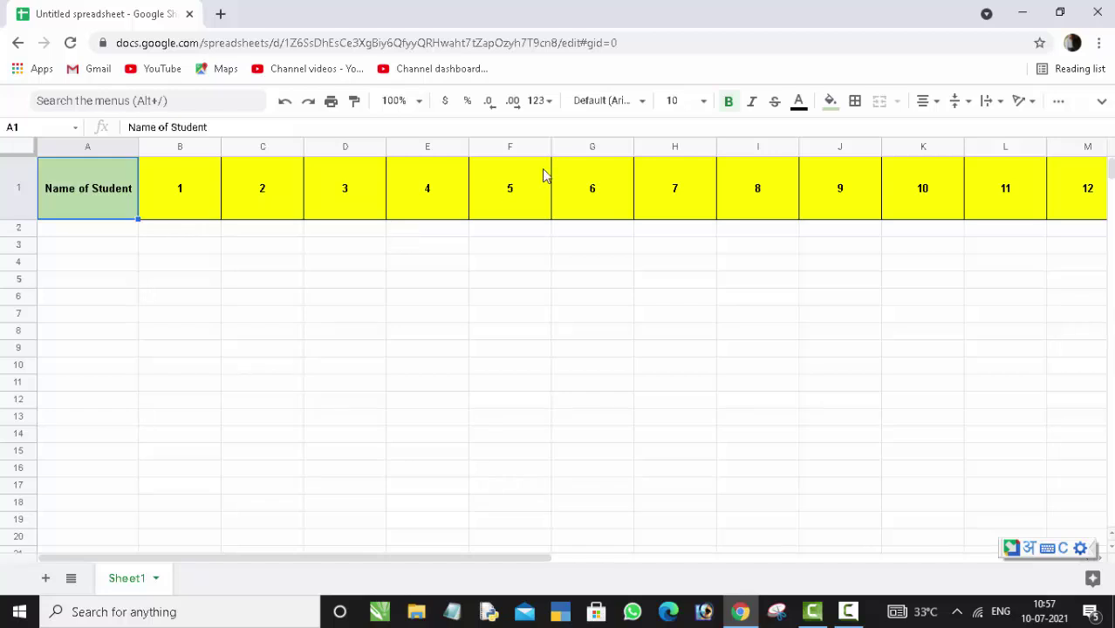
click(854, 101)
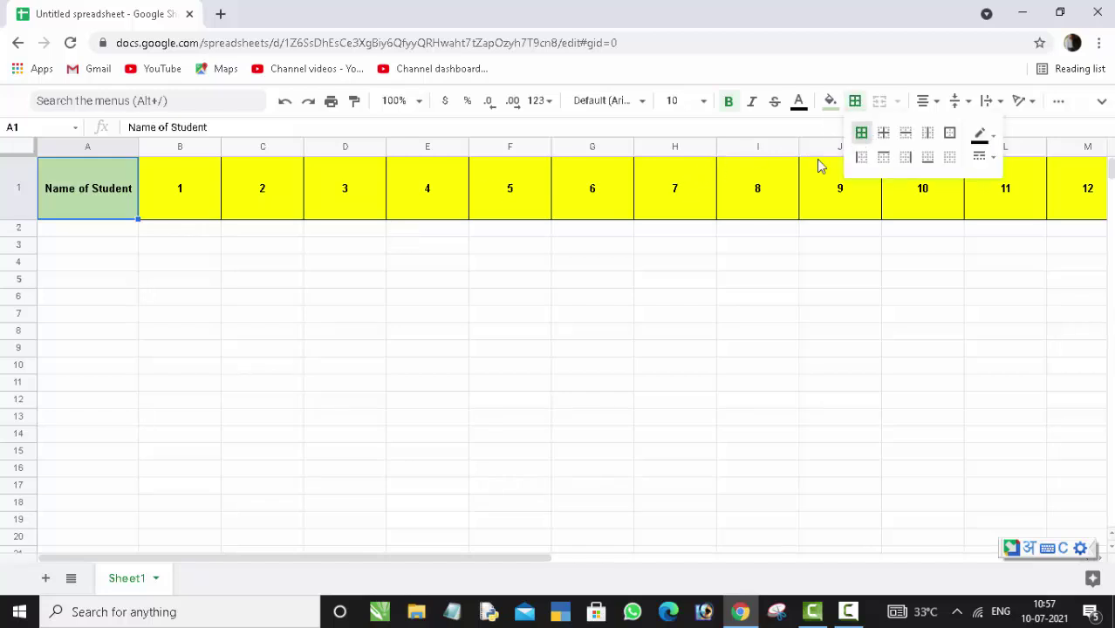
click(206, 273)
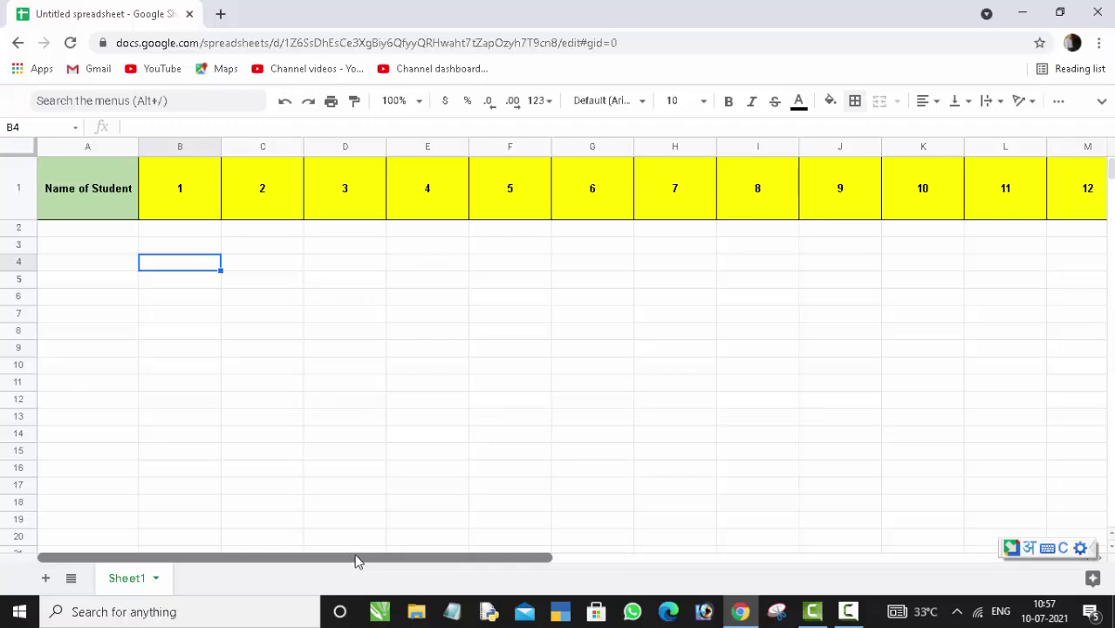
drag(351, 559, 890, 590)
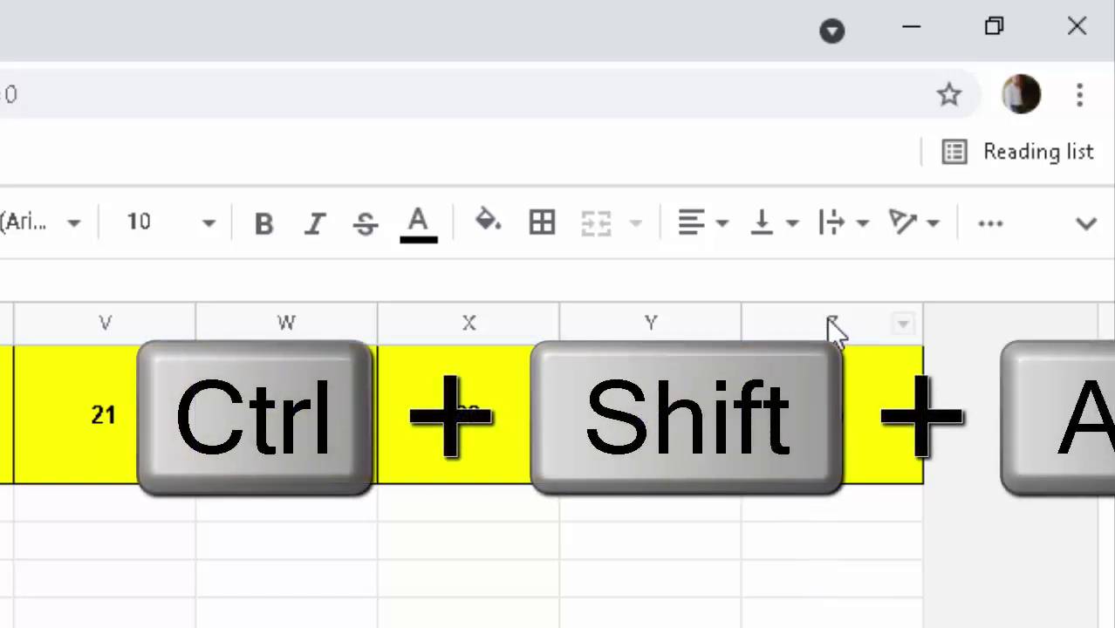
Step: Insert one column right of column Z (day 25) and enter 26 in AA1
click(788, 316)
right_click(785, 312)
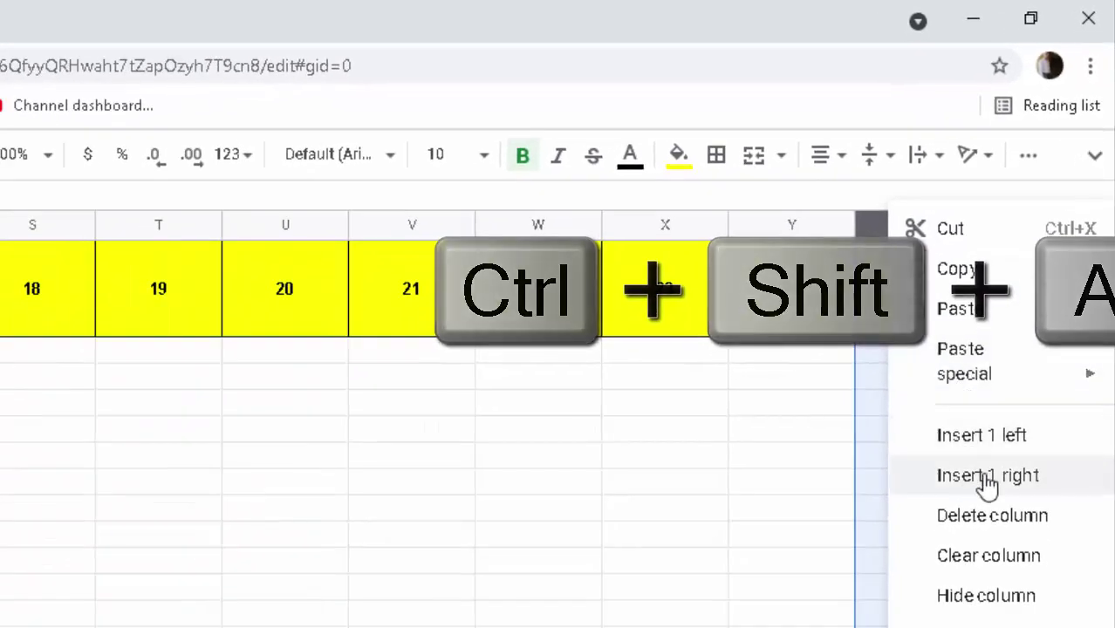
click(982, 475)
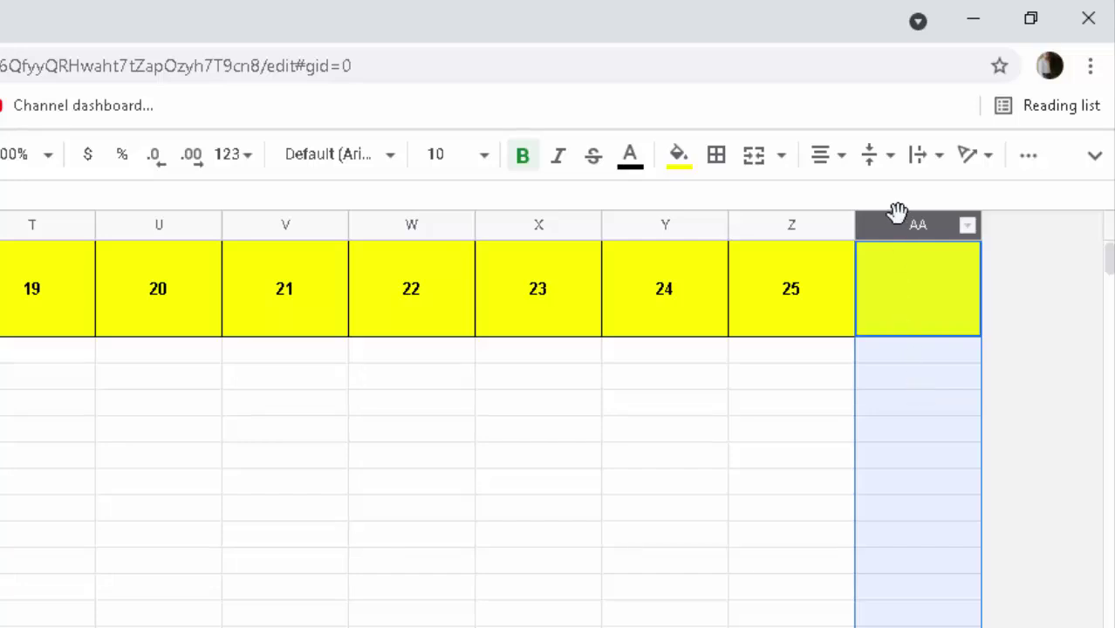
click(901, 289)
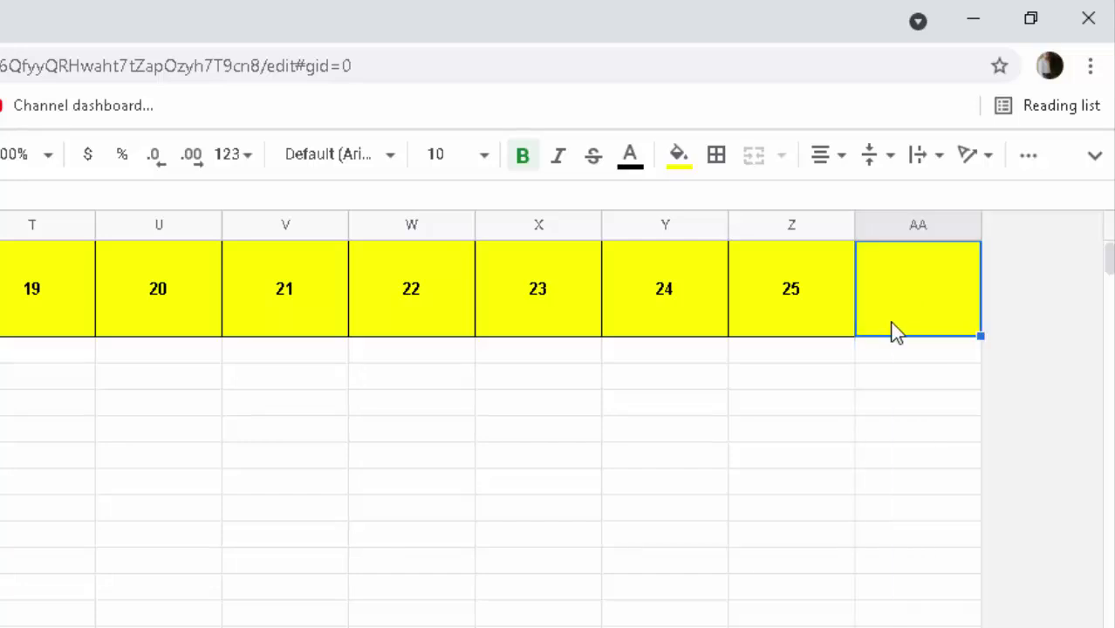
text(26)
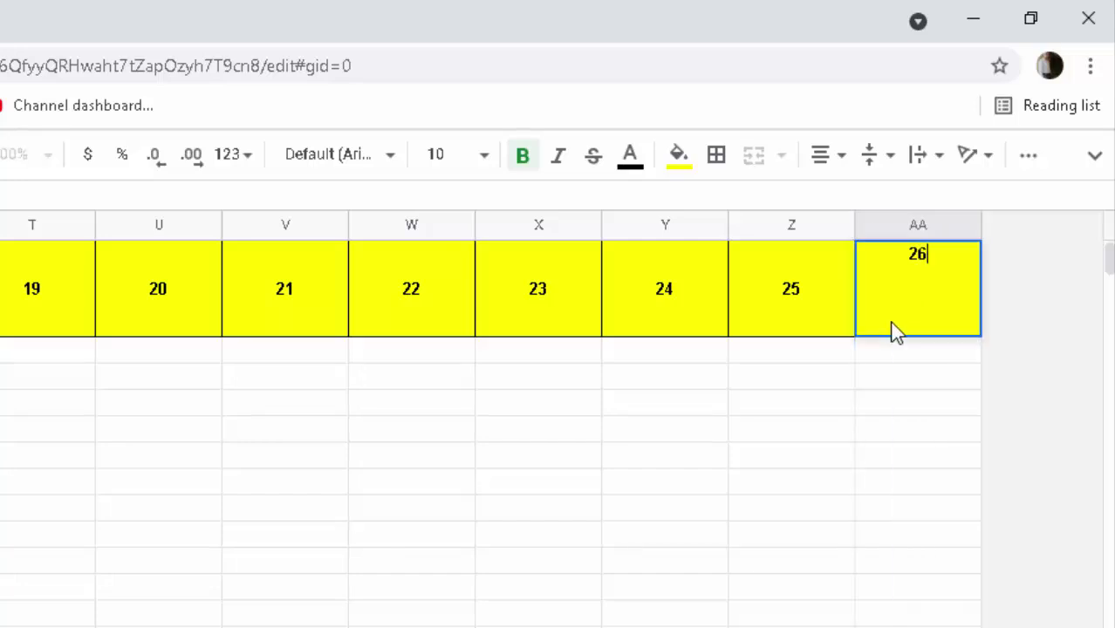
click(811, 434)
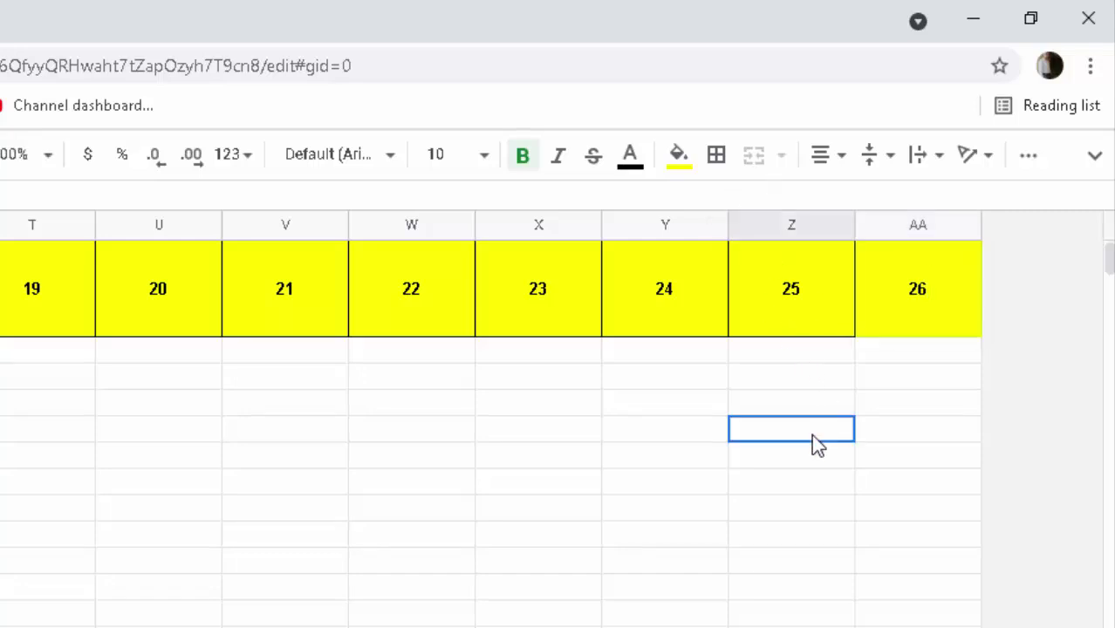
click(919, 289)
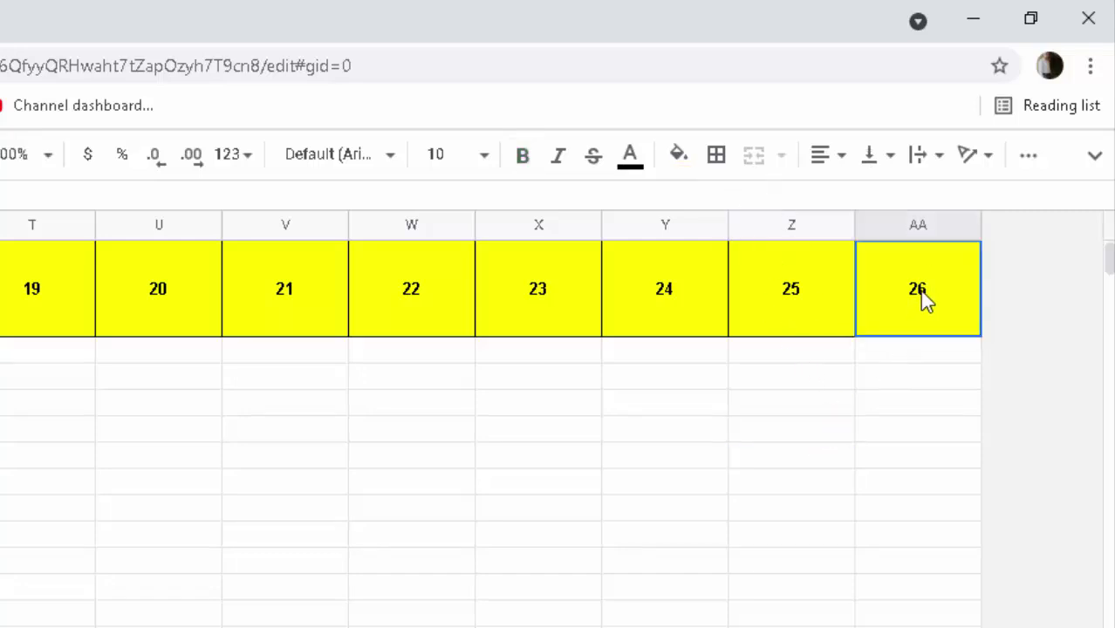
Step: Insert a column right of AA, enter 27 in AB1, and select the 26–27 header cells
right_click(923, 232)
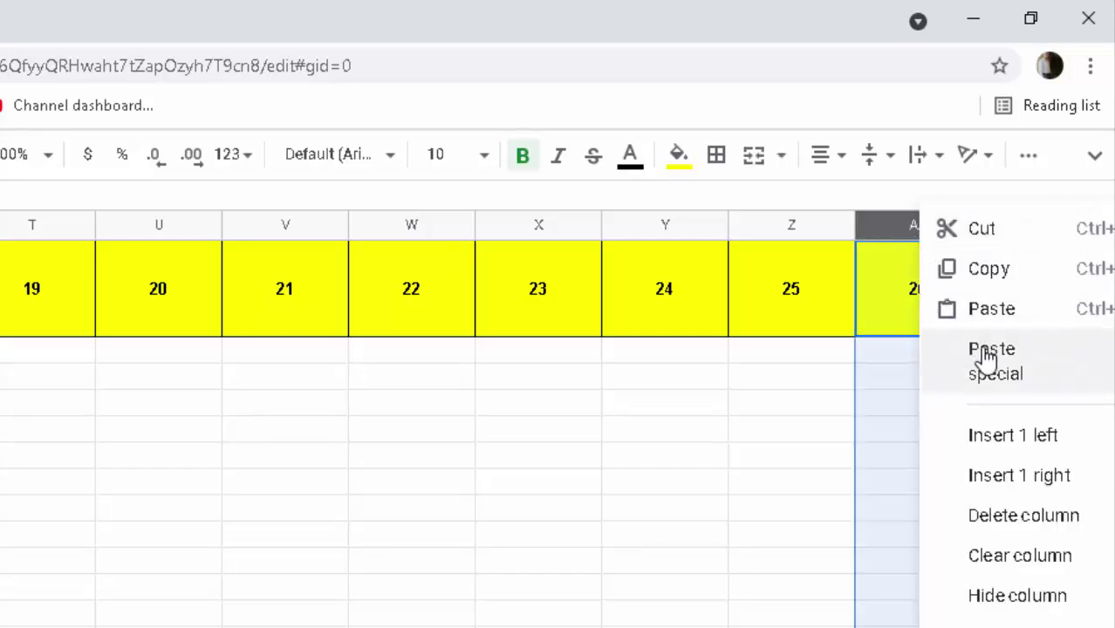
click(983, 475)
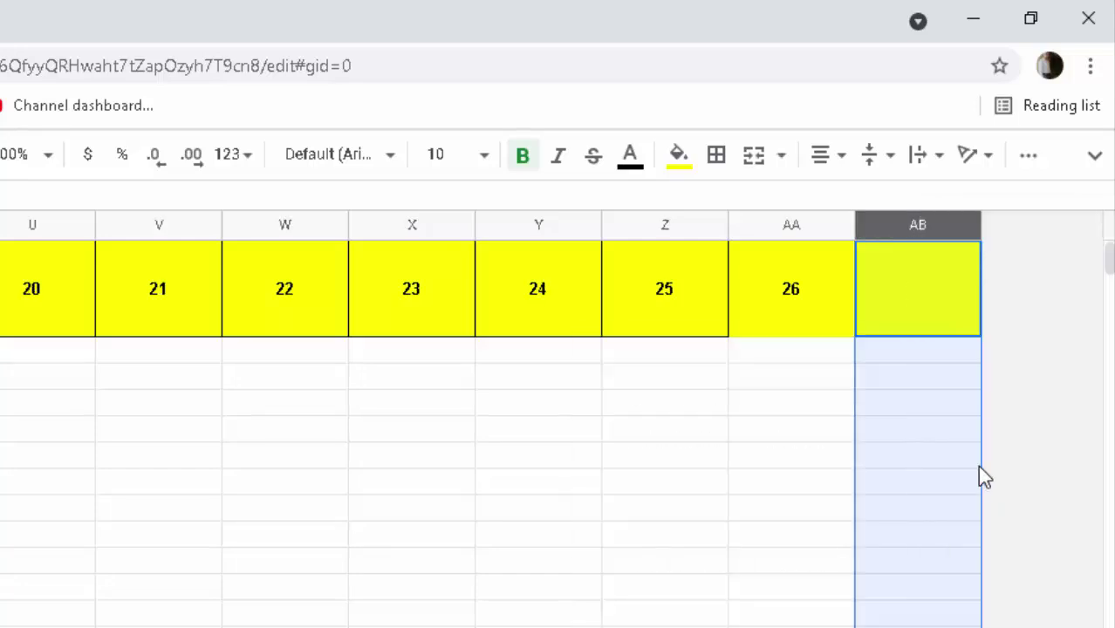
text(27)
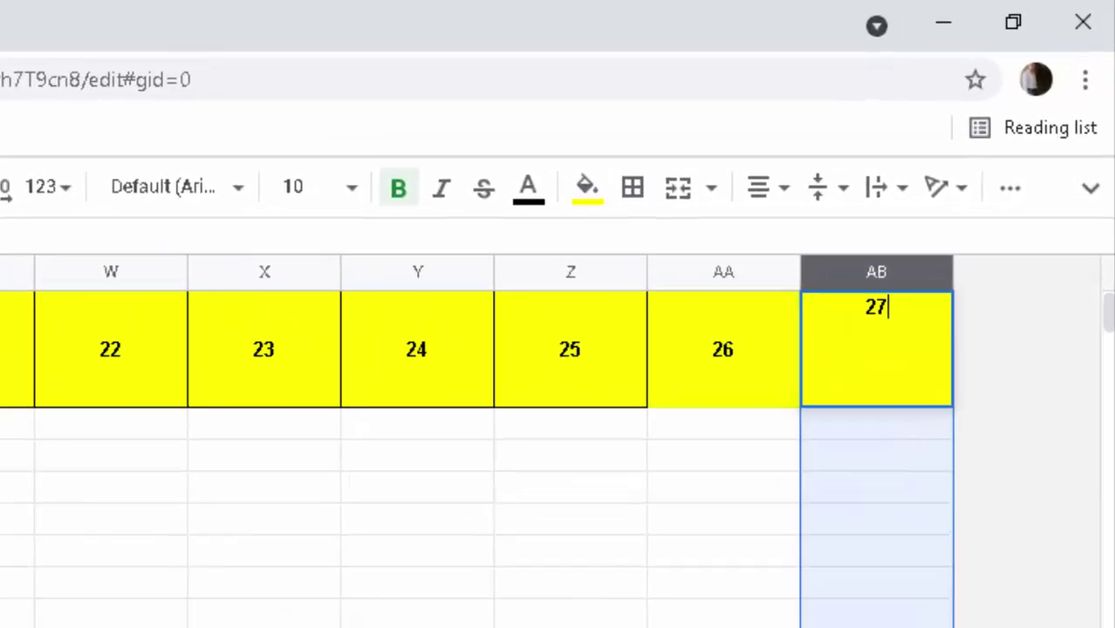
key(Return)
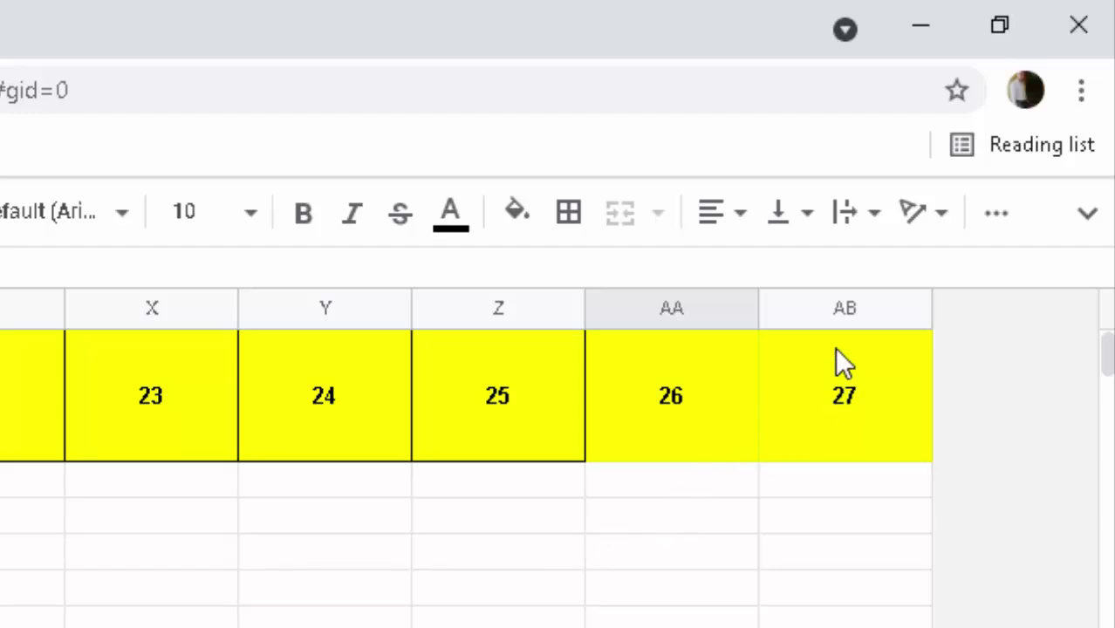
drag(722, 399, 840, 419)
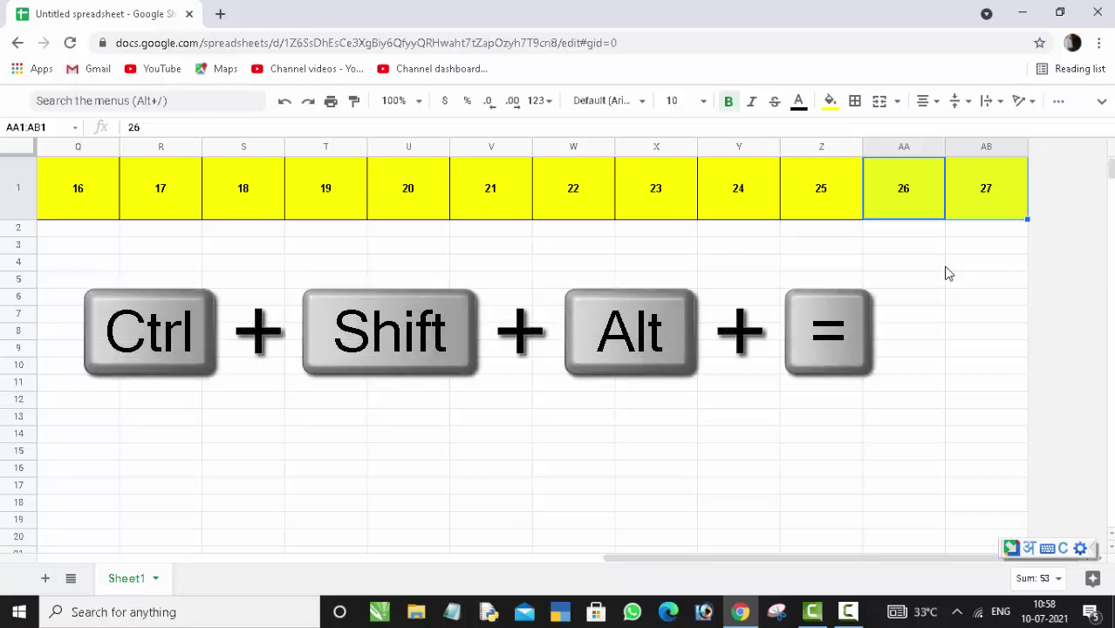
Step: Insert two blank columns before day 26 and enter 26 in AA1
key(ctrl+alt+shift+equal)
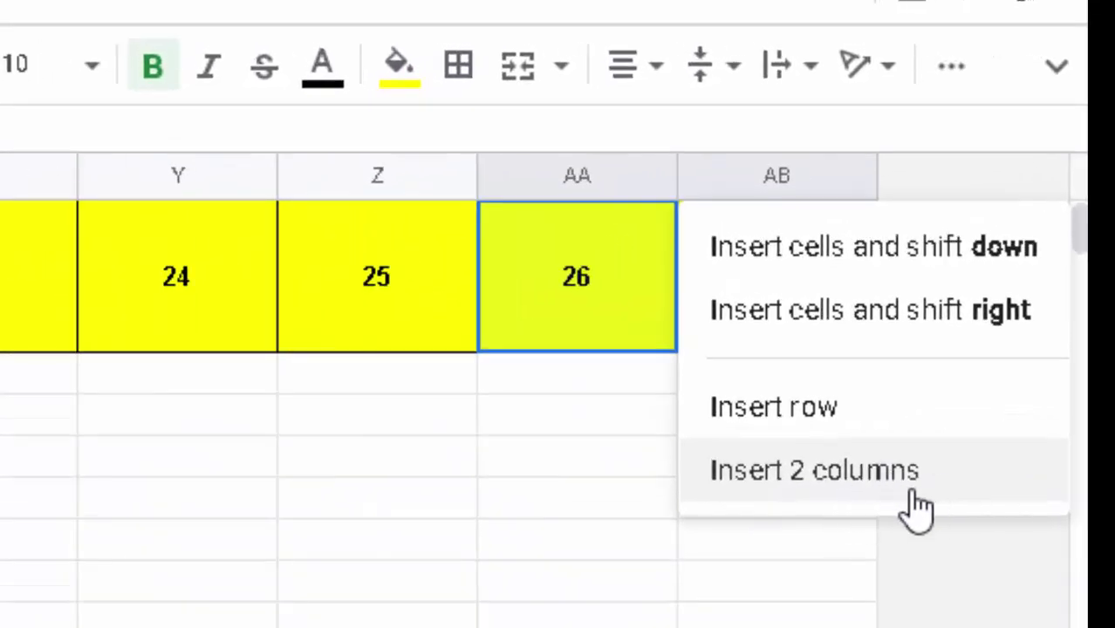
click(771, 490)
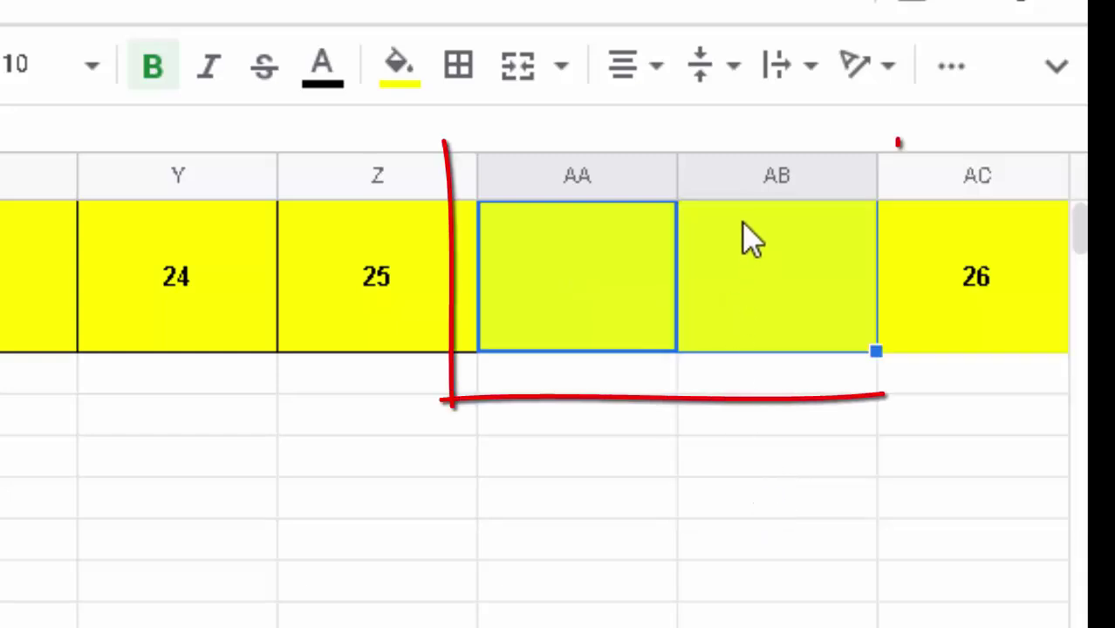
click(573, 298)
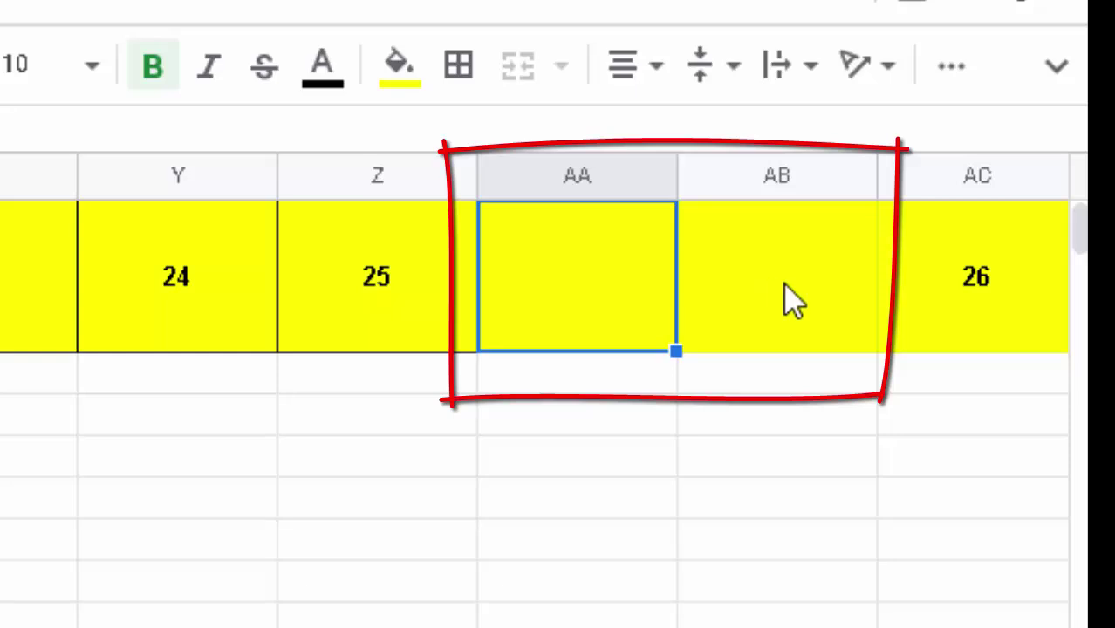
click(781, 297)
click(566, 299)
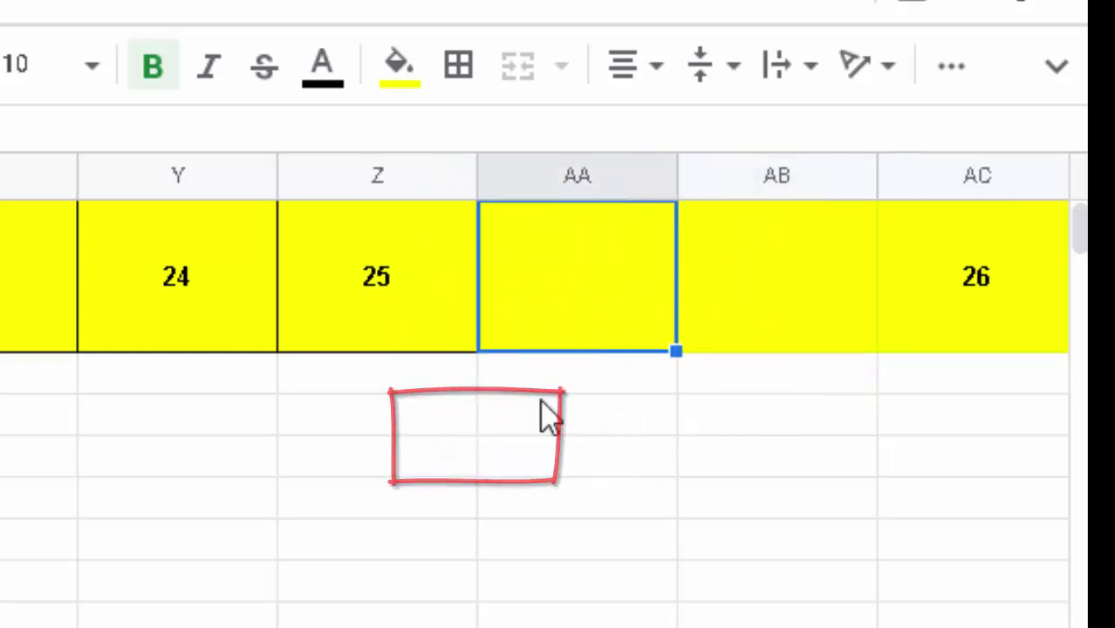
text(2)
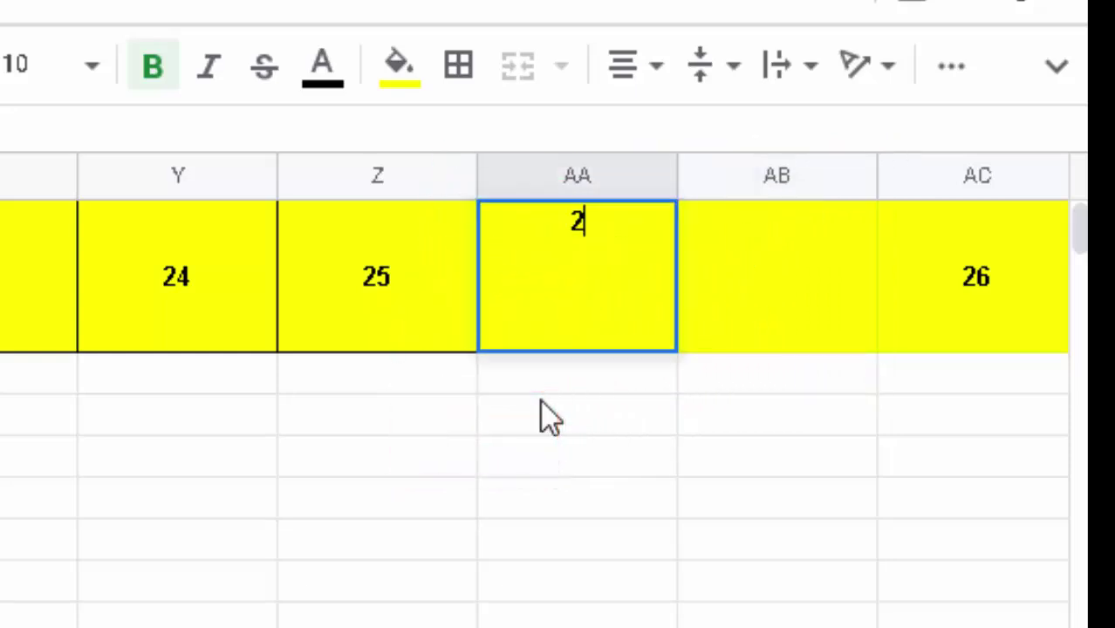
text(6)
key(Tab)
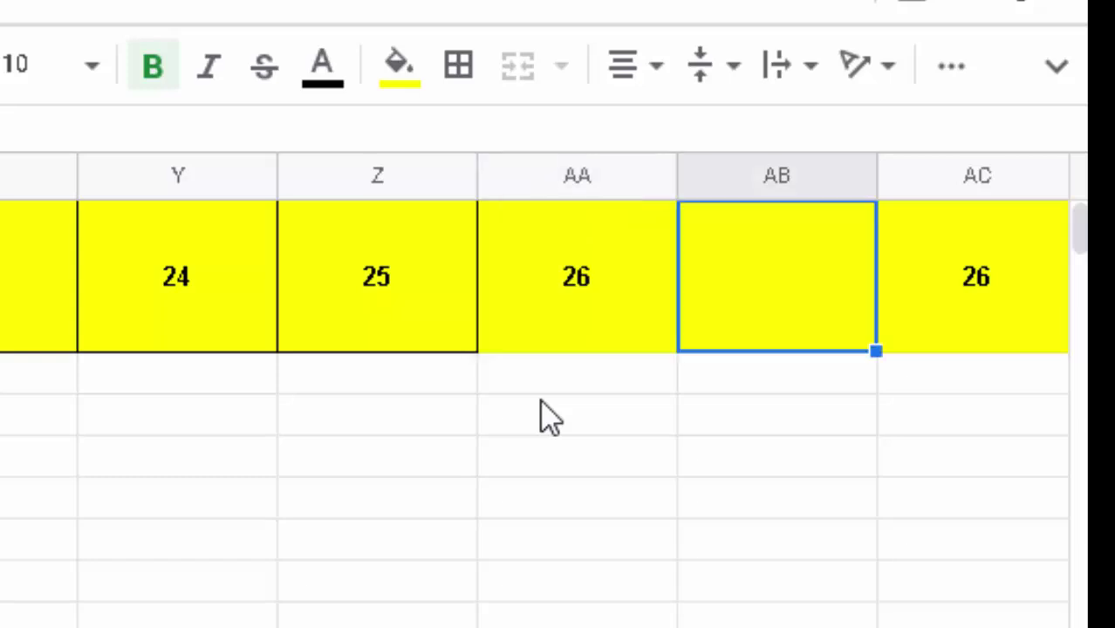
Step: Number the next header cells 27, 28 and 29 through column AD
text(27)
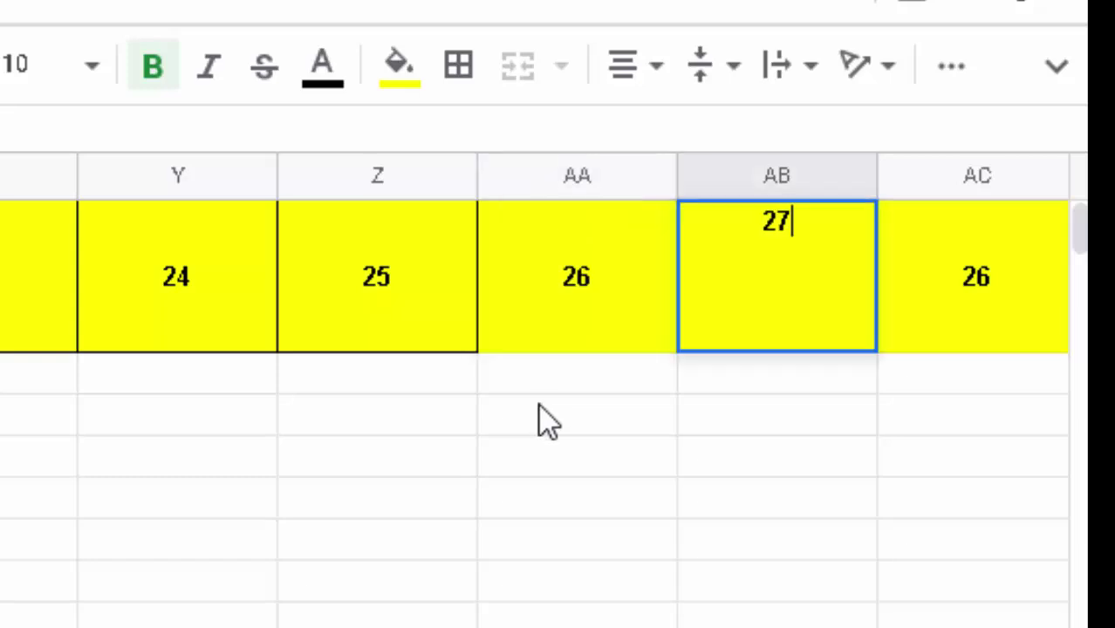
key(Tab)
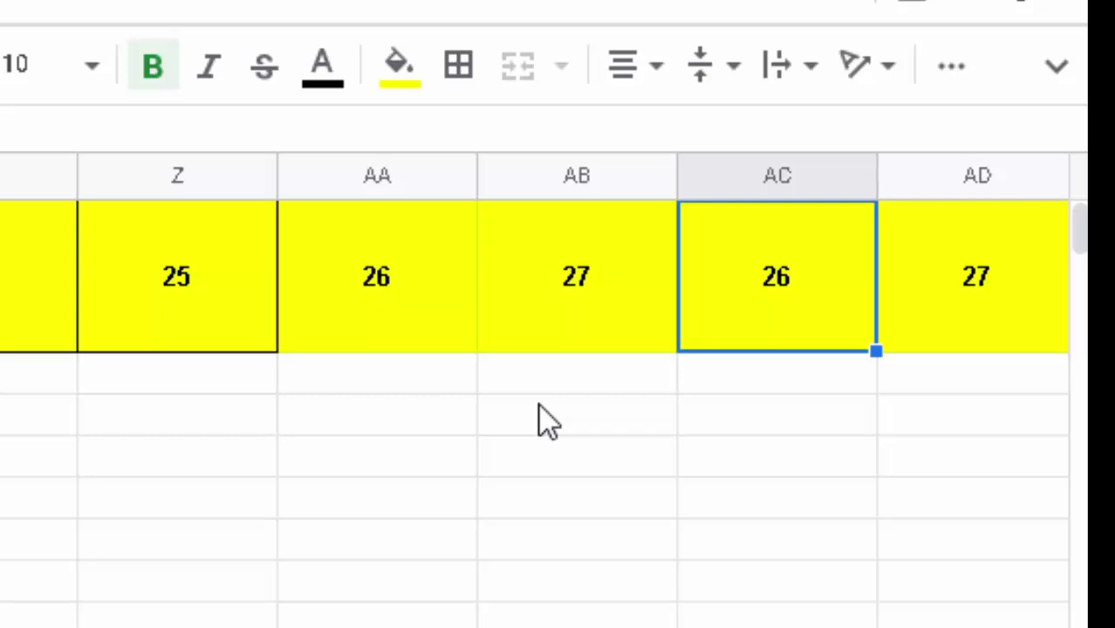
click(595, 261)
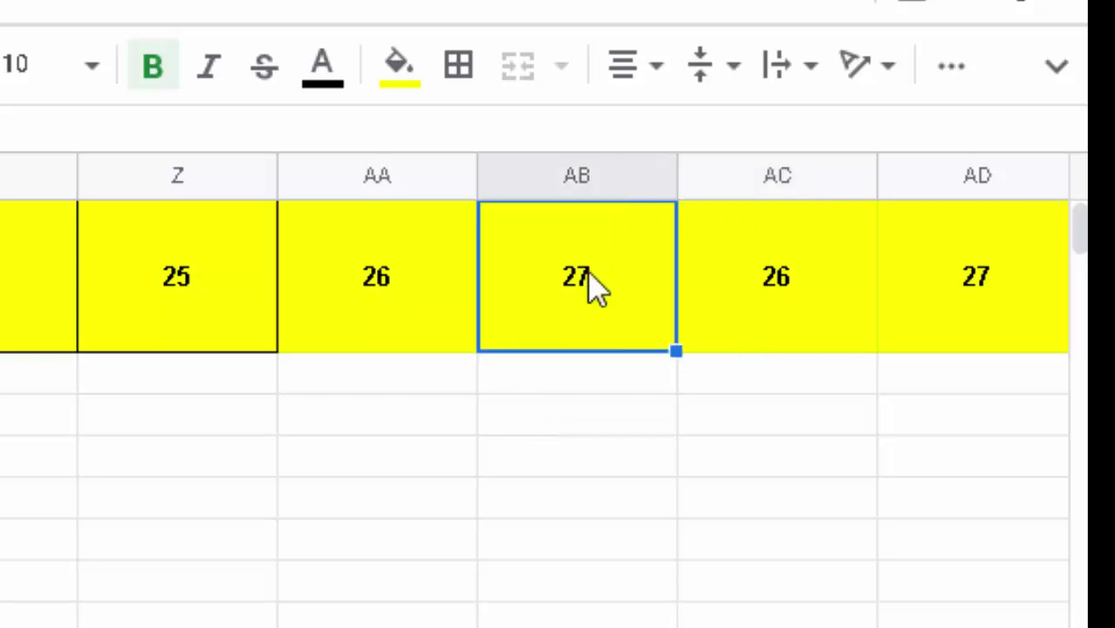
click(811, 279)
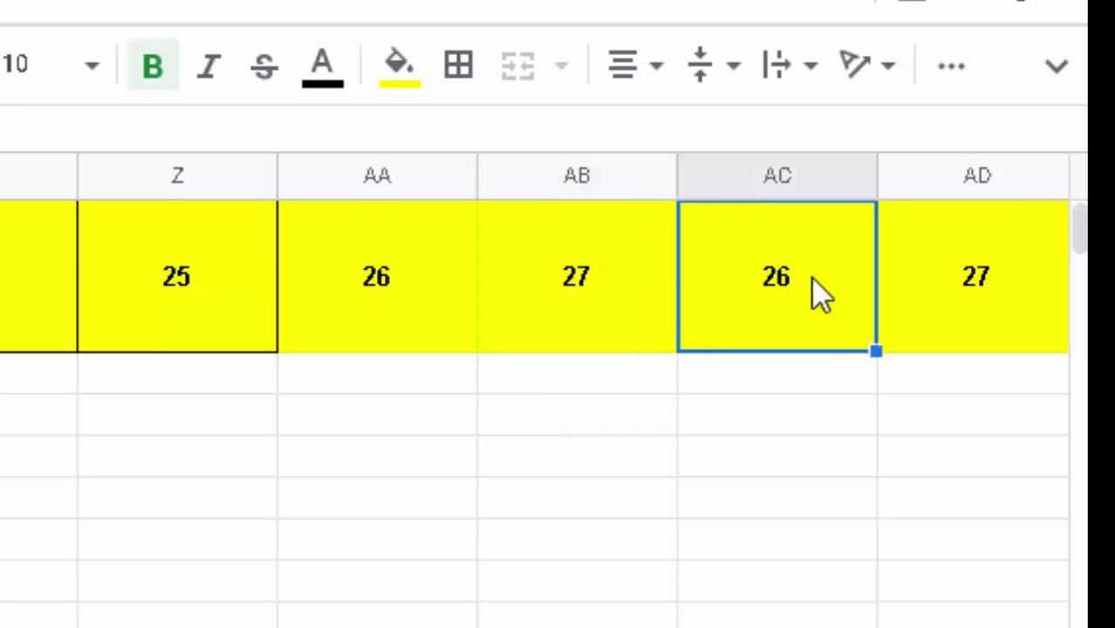
text(28)
key(Tab)
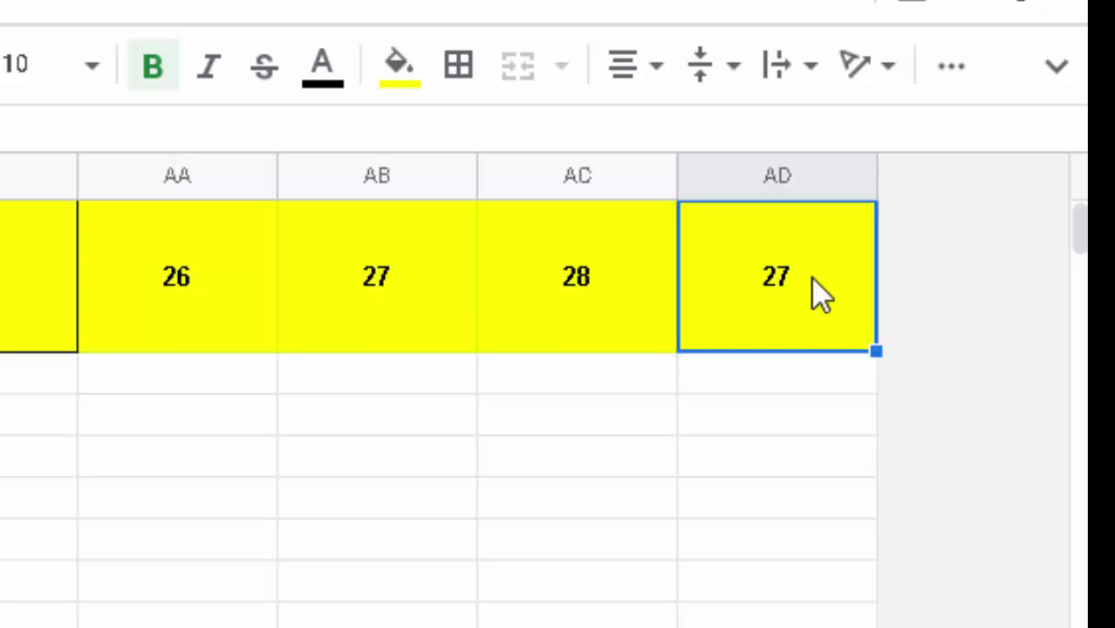
text(29)
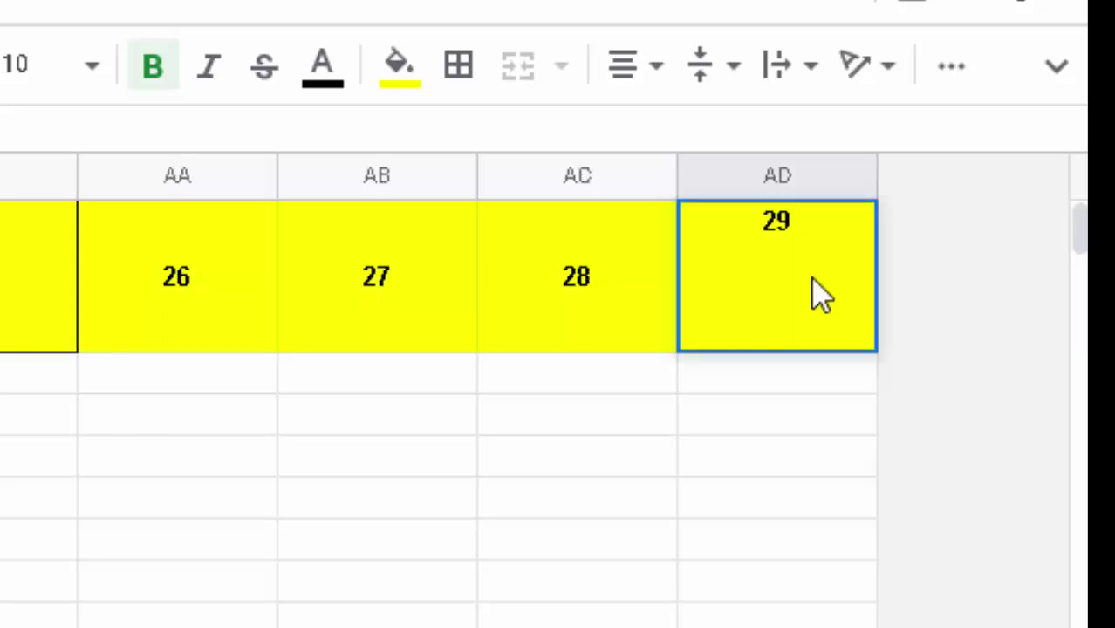
key(Return)
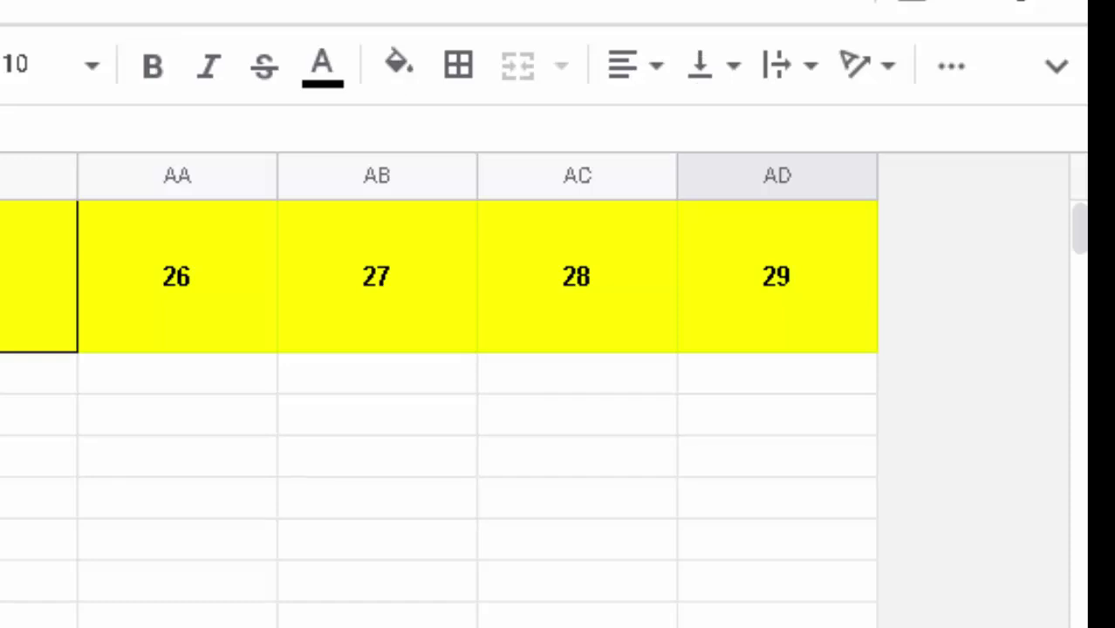
Step: Insert four blank columns before the day 26–29 header cells with Ctrl+Shift+Alt+=
drag(233, 307, 809, 340)
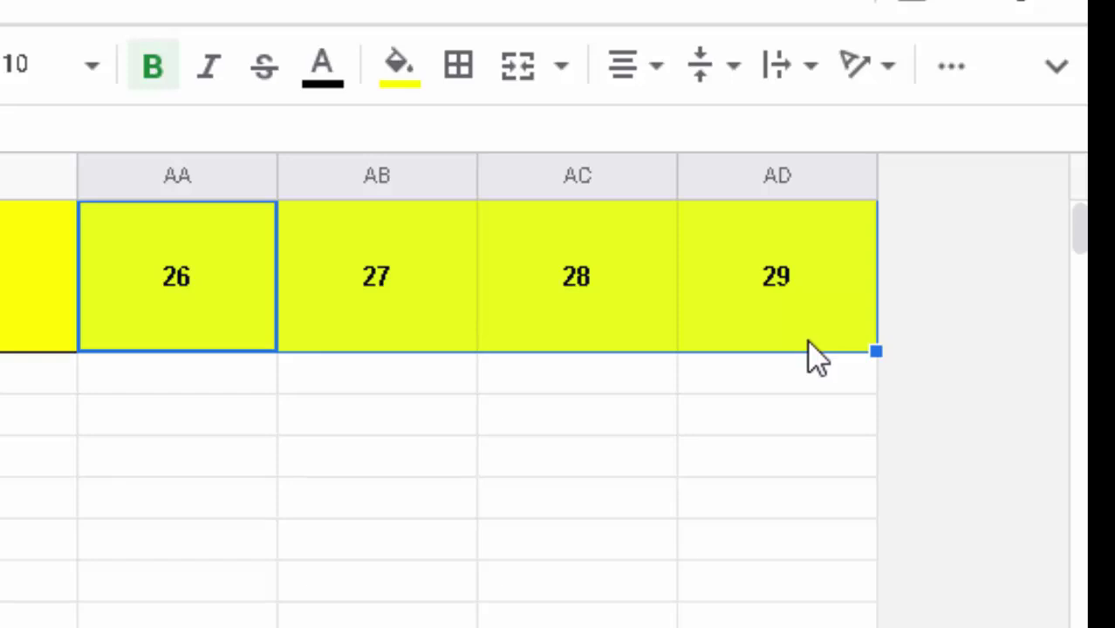
key(ctrl+shift+alt+equal)
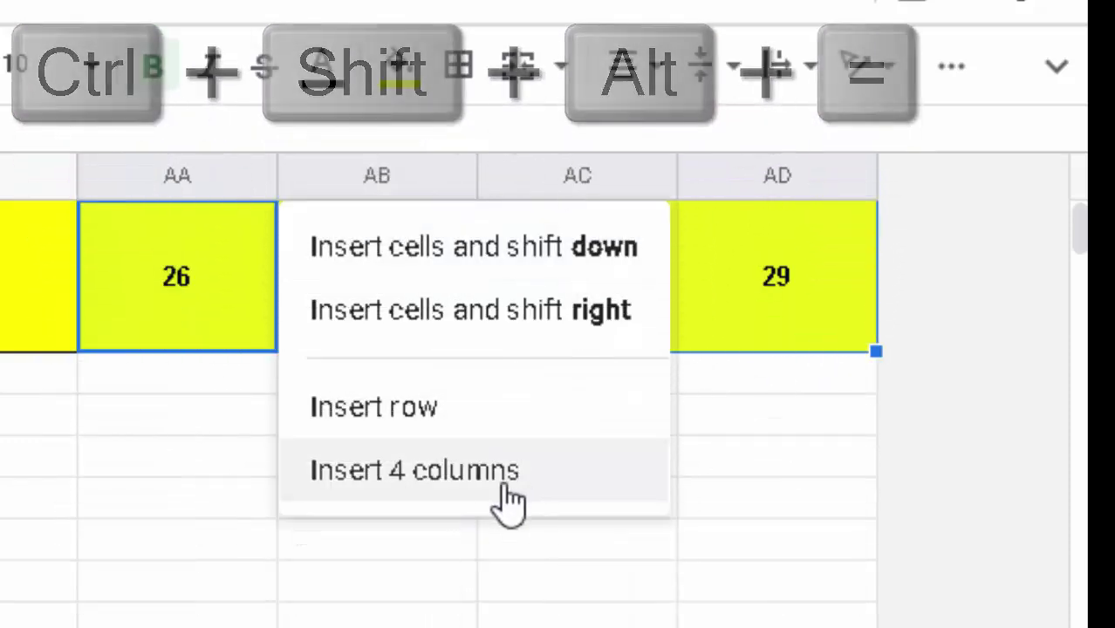
click(506, 497)
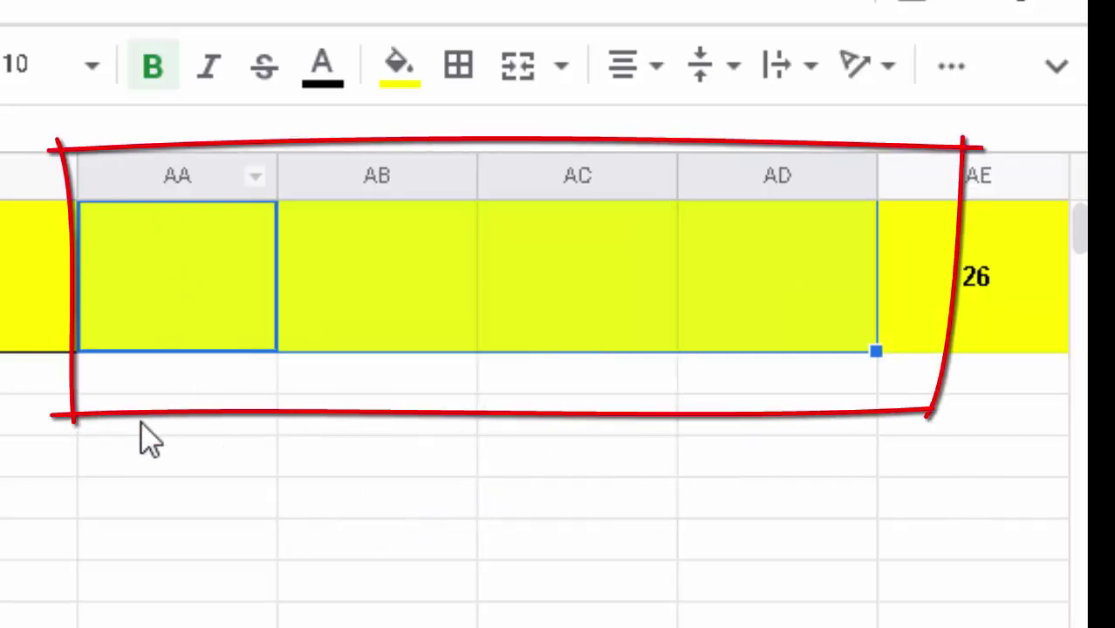
Step: Number header cells AA through AH 26, 27, 28, 29, 30, 31, 32 and 33
text(26)
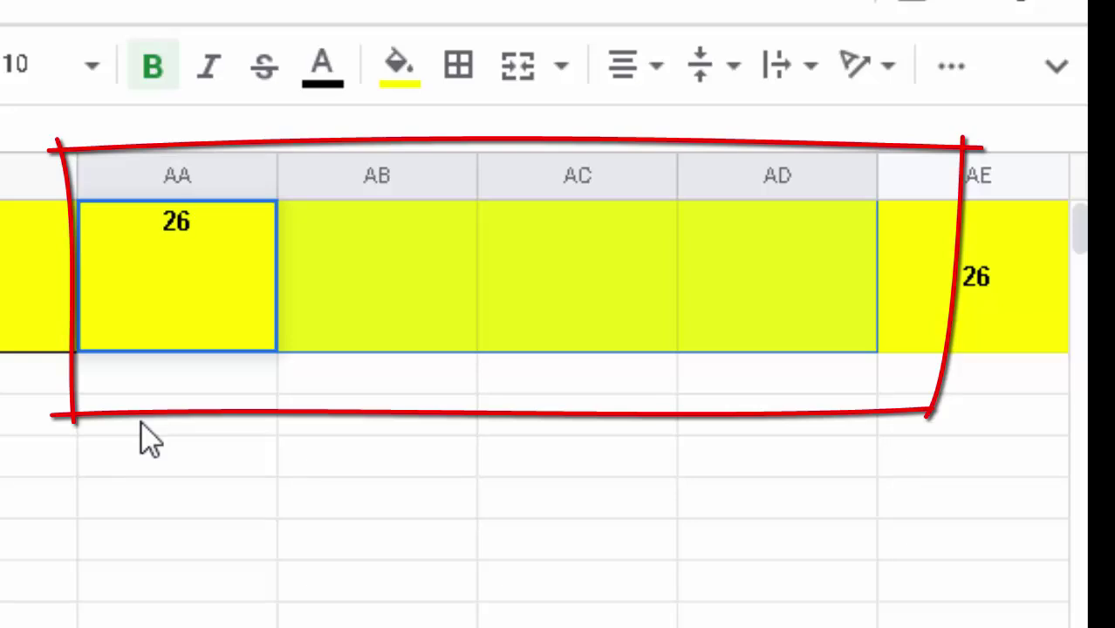
key(Tab)
text(27)
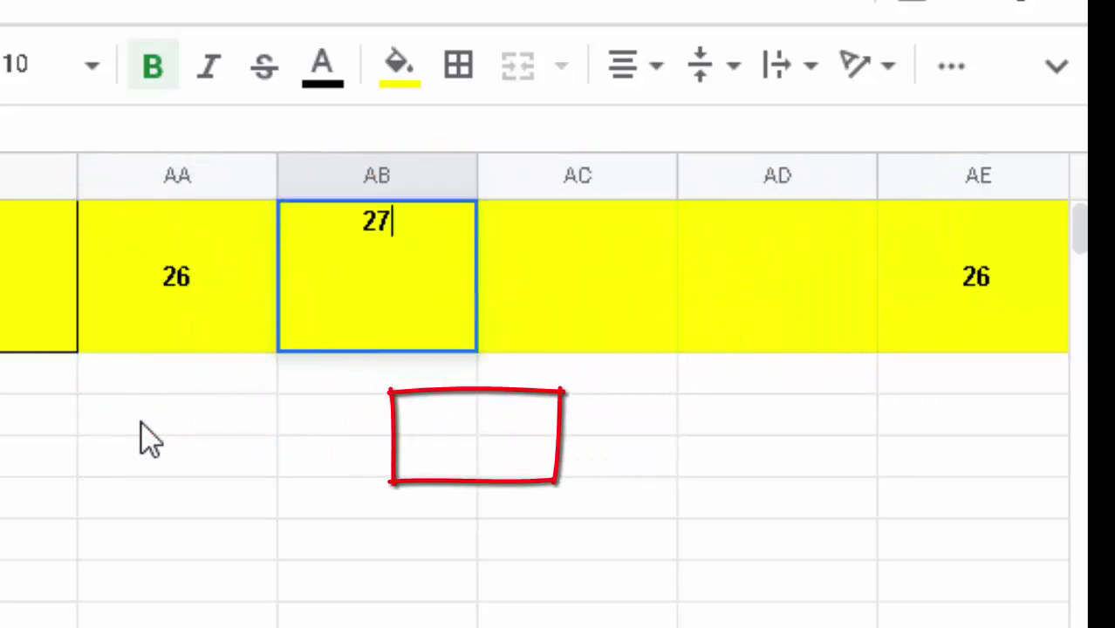
key(Tab)
text(28)
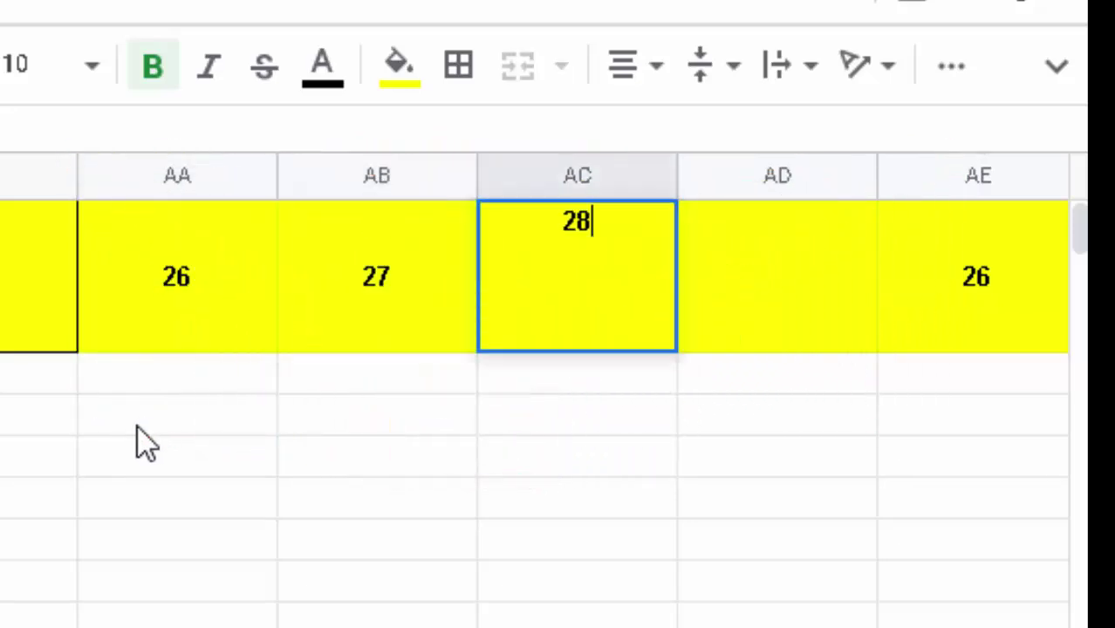
key(Tab)
text(2)
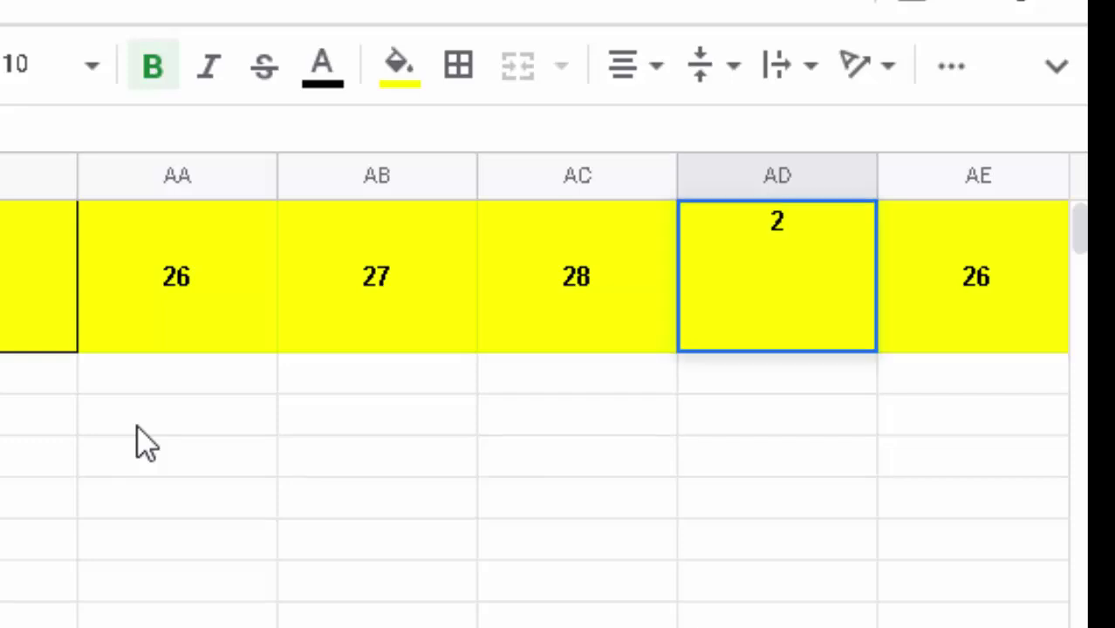
text(9)
key(Tab)
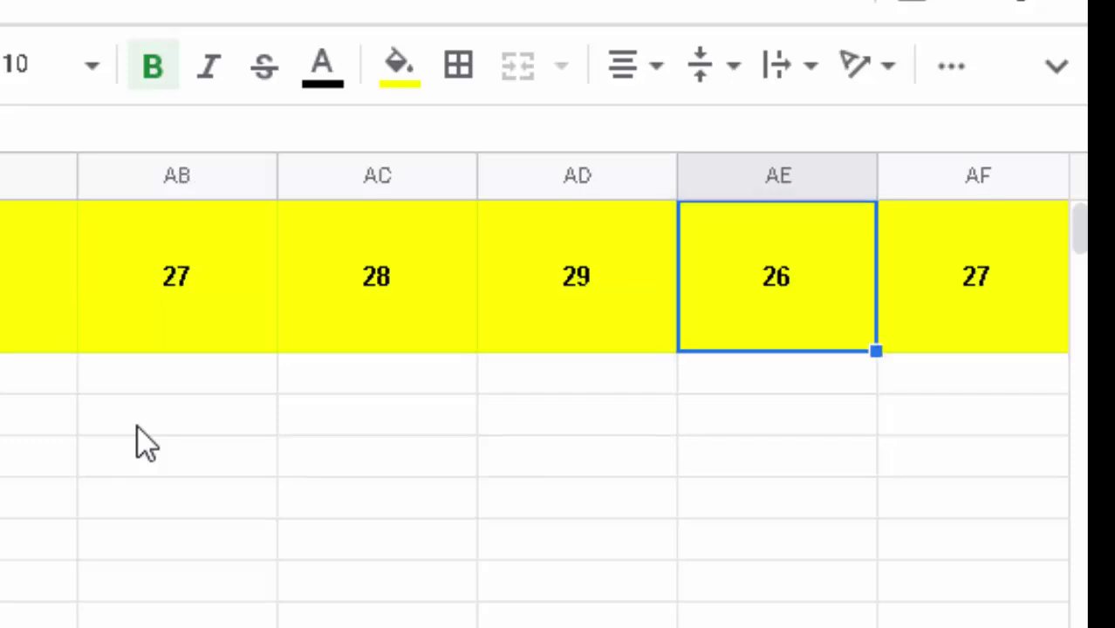
text(30)
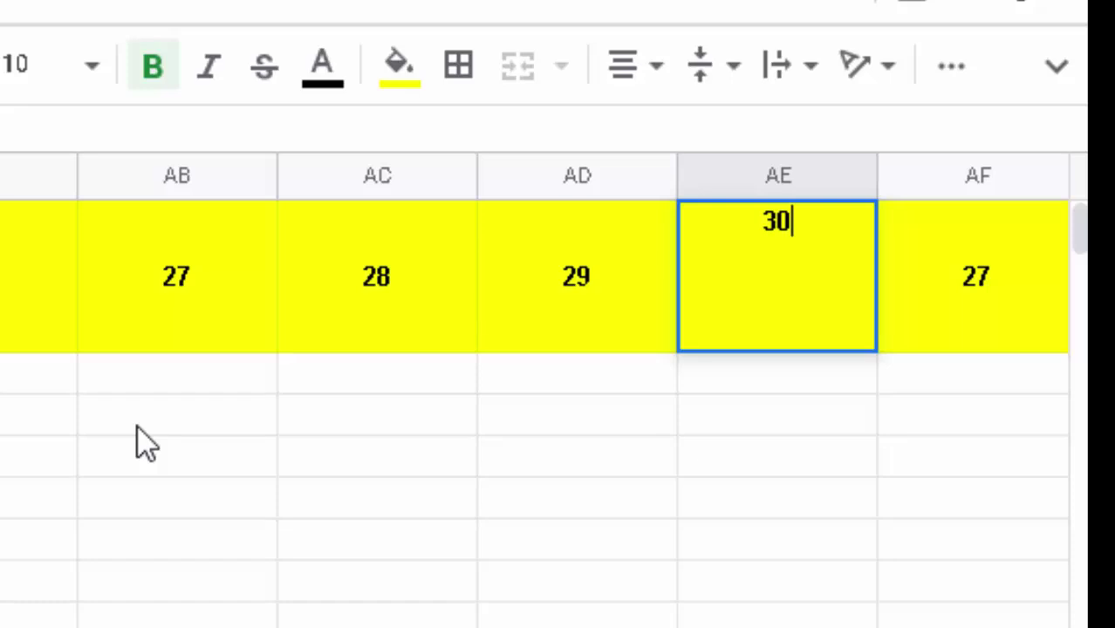
key(Tab)
text(31)
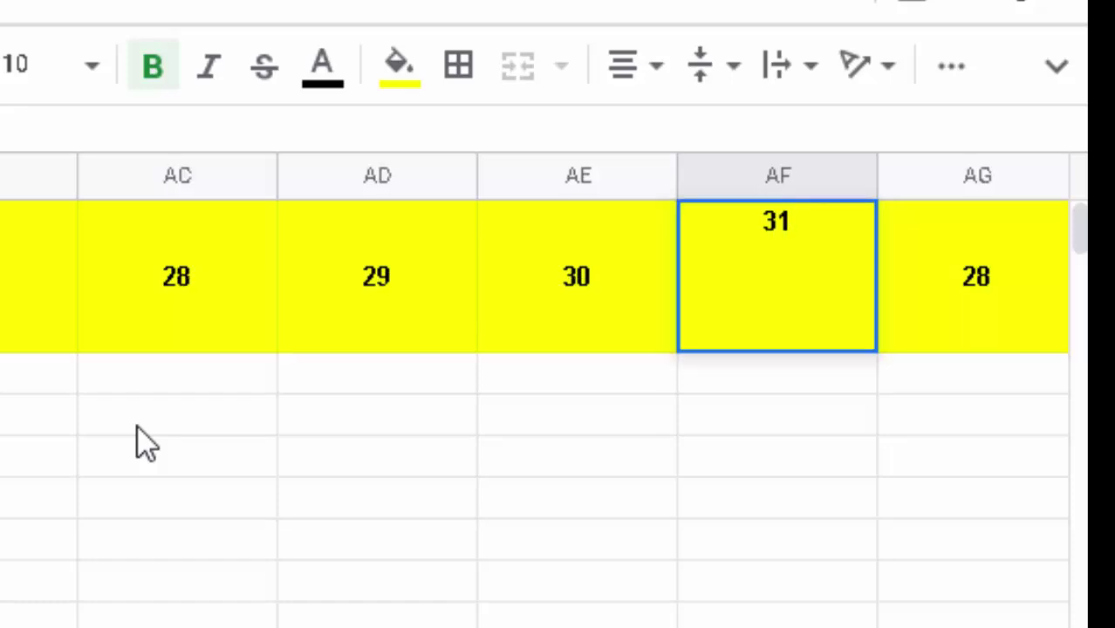
key(Tab)
text(32)
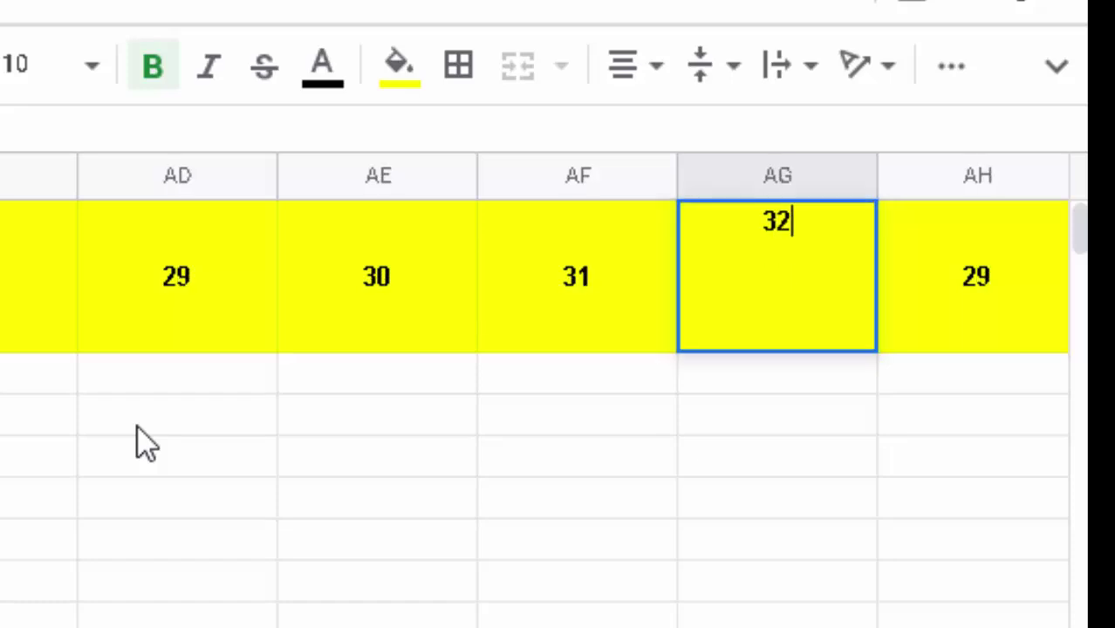
key(Tab)
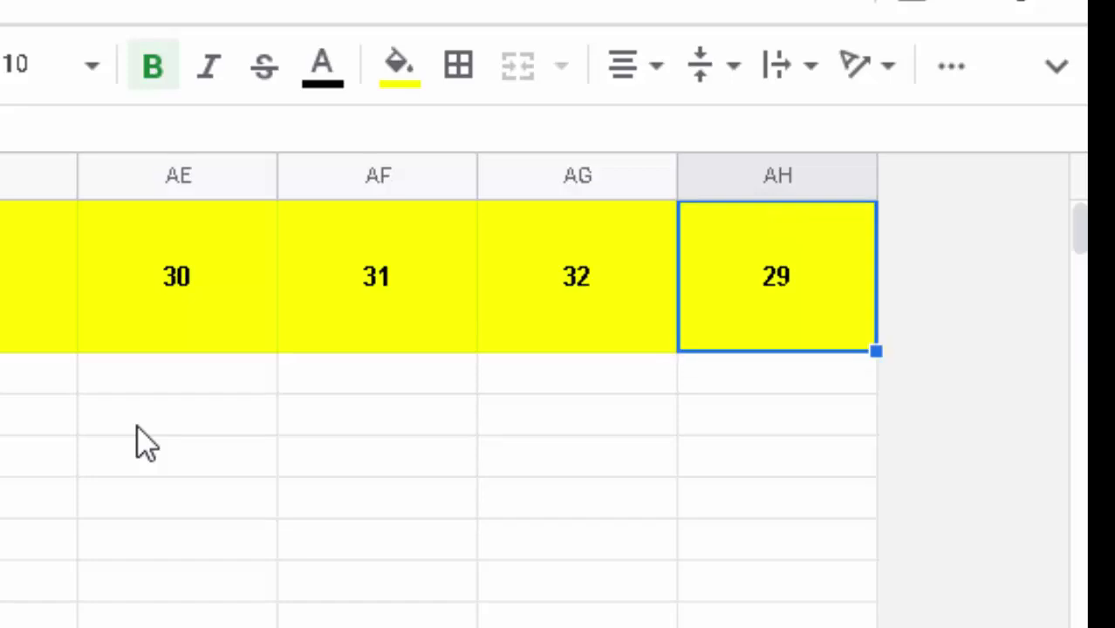
text(33)
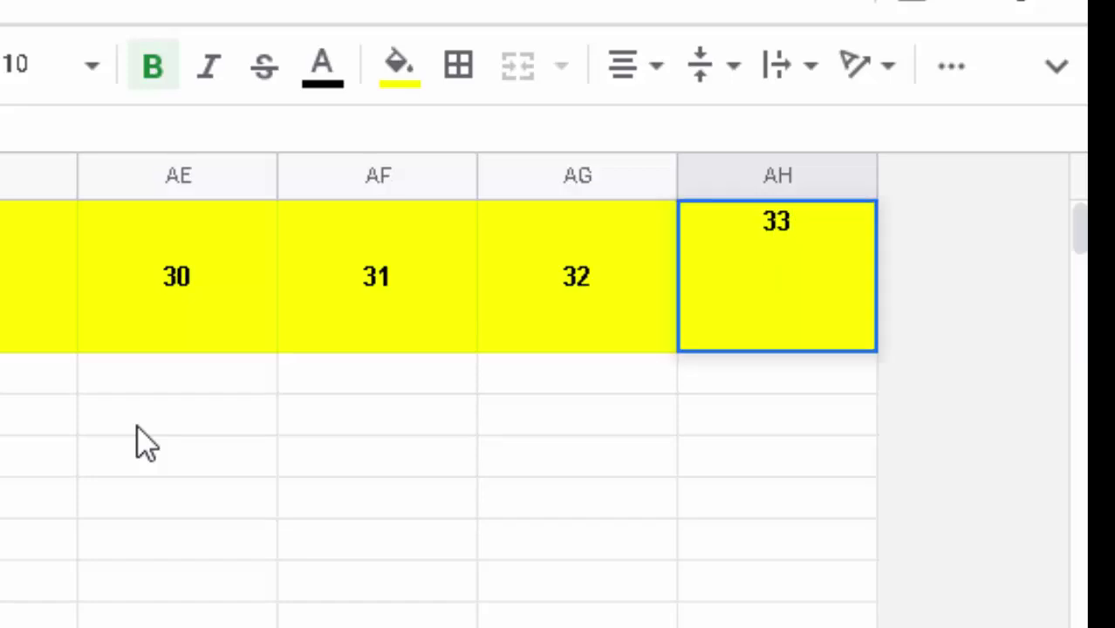
key(Tab)
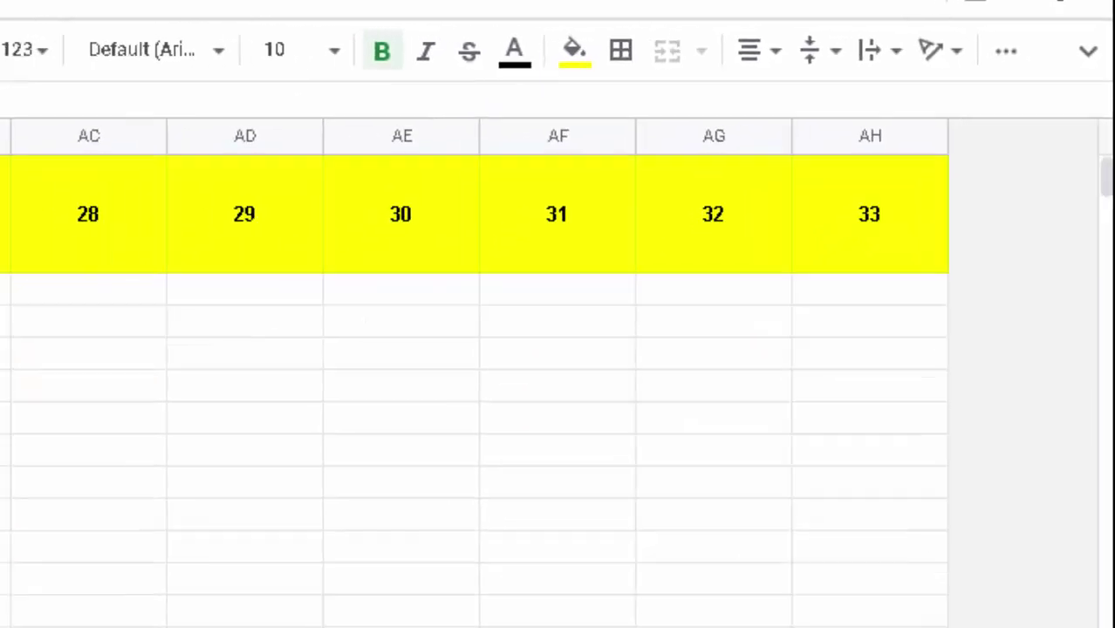
Step: Select the day 26–33 header cells and insert eight blank columns before them
drag(617, 181, 977, 186)
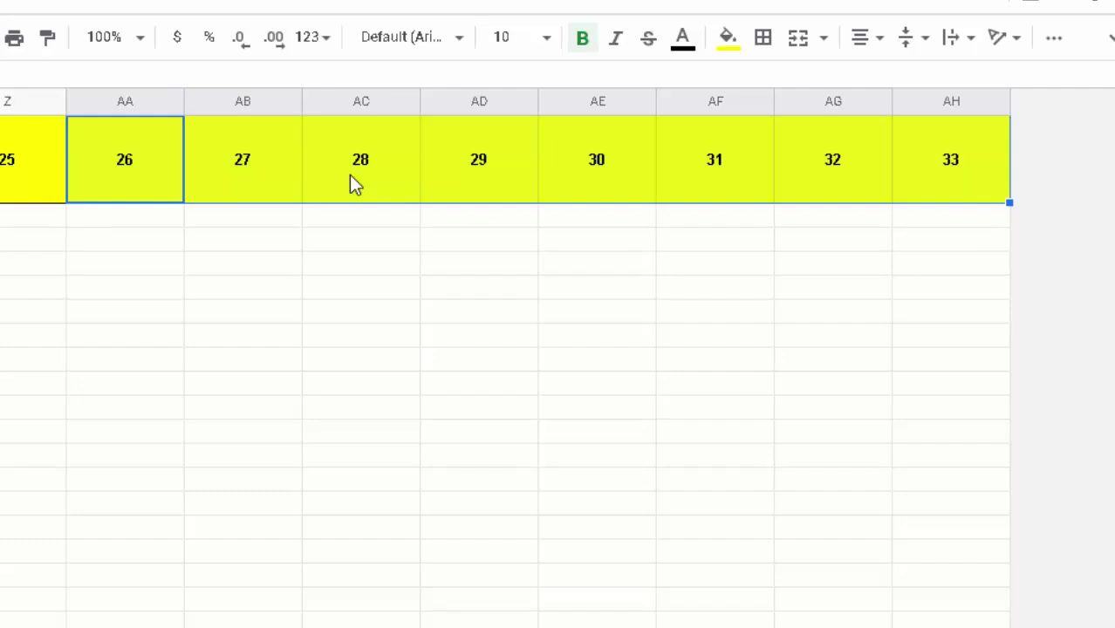
key(ctrl+alt+equal)
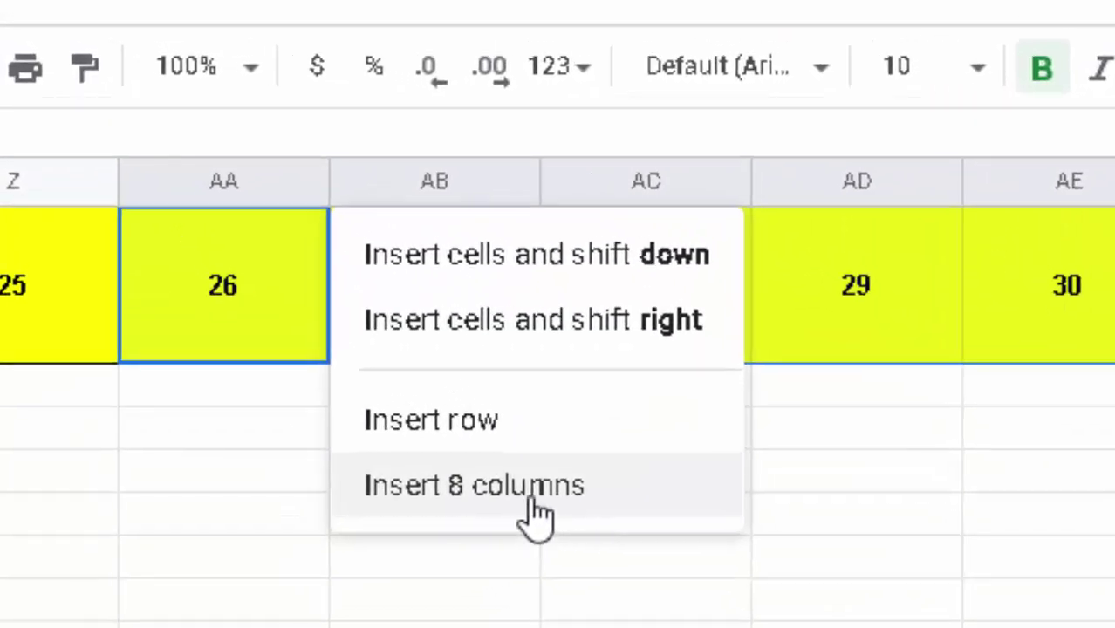
click(620, 499)
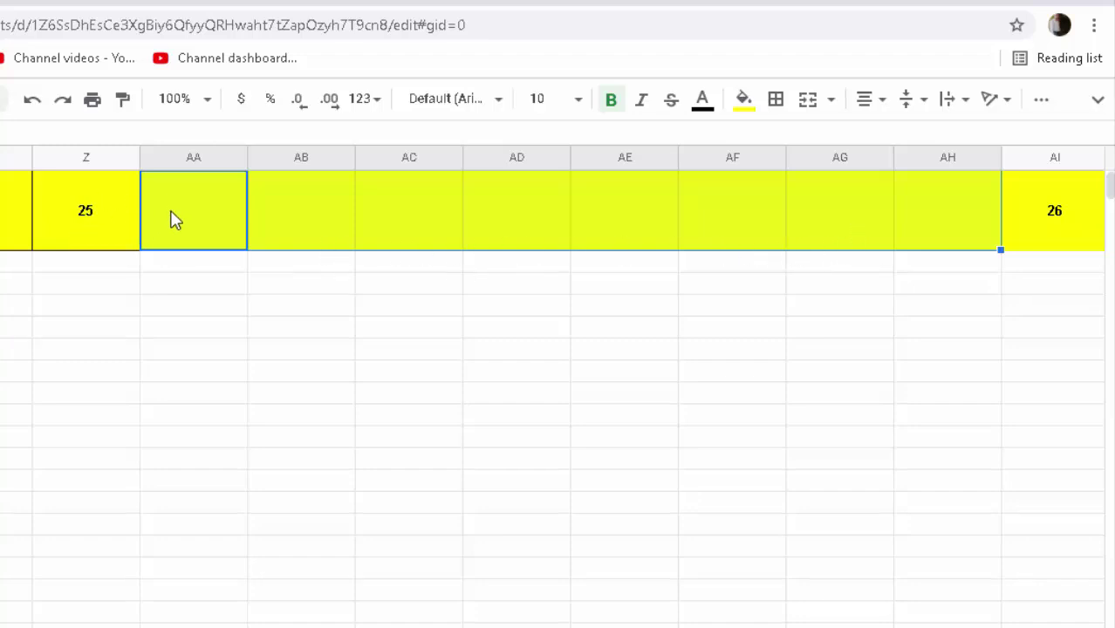
Step: Enter the numbers 1, 2, 3, 4, 5, 6, 7 and 8 across header cells AA to AH
text(1)
click(248, 232)
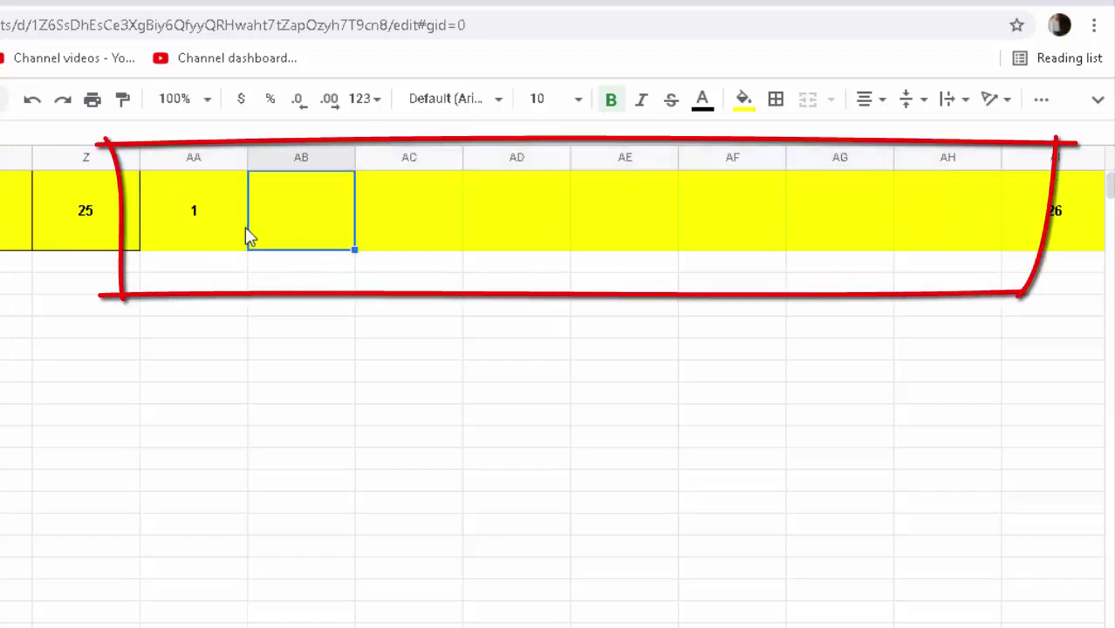
text(2)
key(Tab)
text(3)
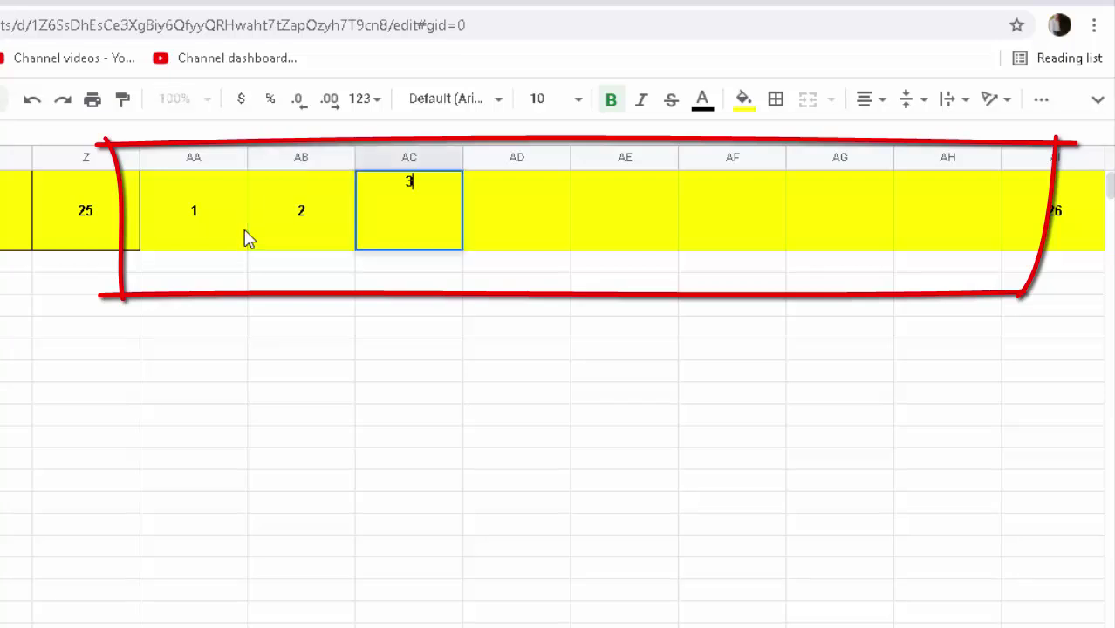
key(Tab)
text(4)
key(Tab)
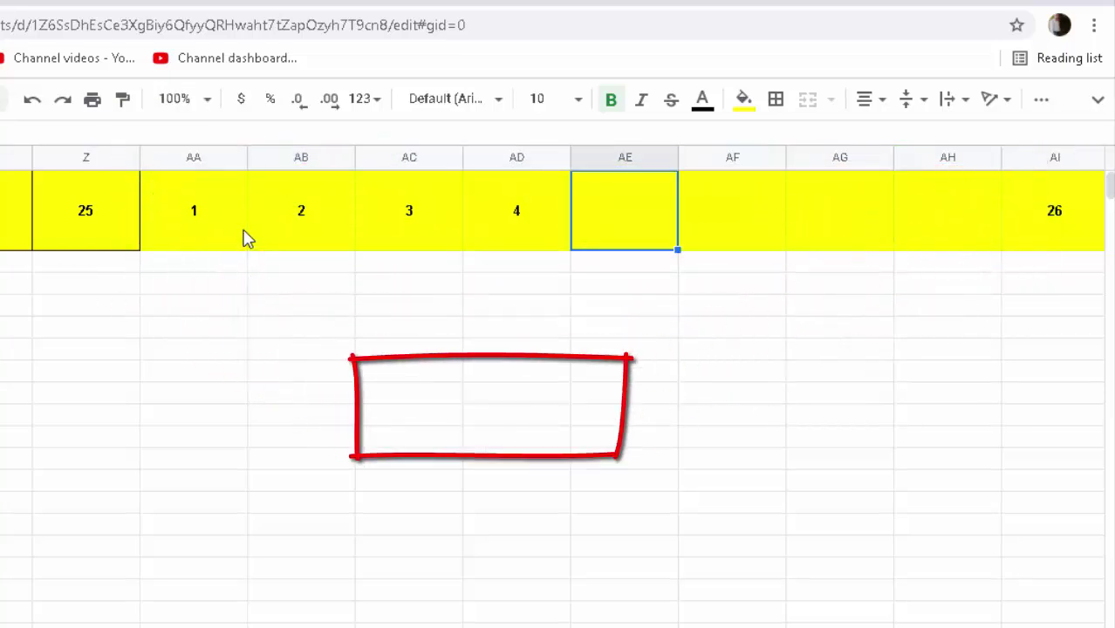
text(5)
key(Tab)
text(6)
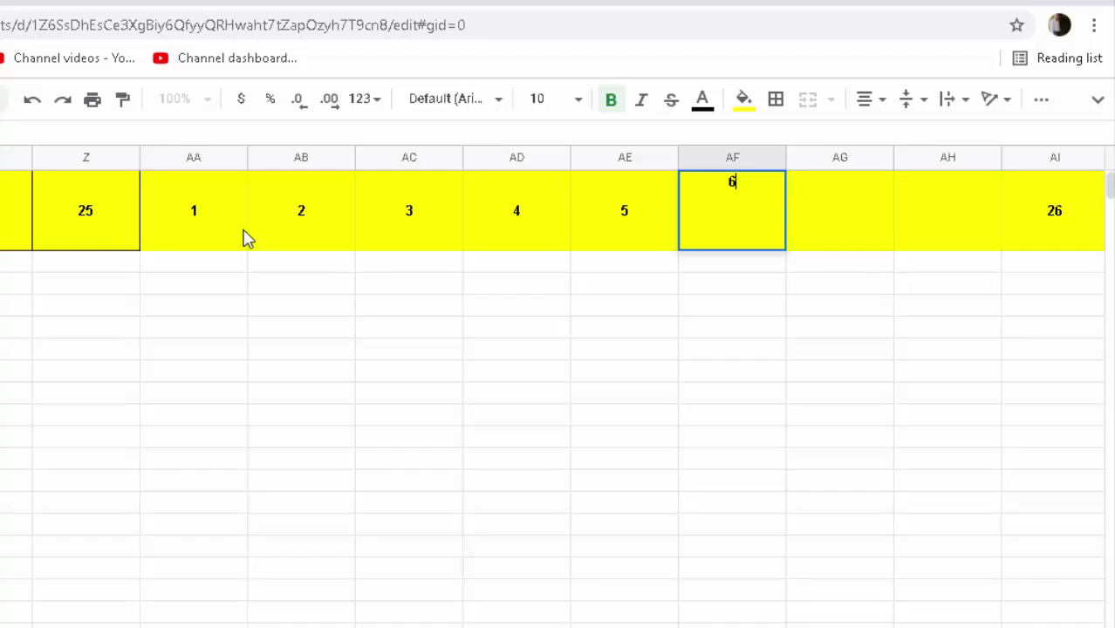
key(Tab)
text(7)
key(Tab)
text(8)
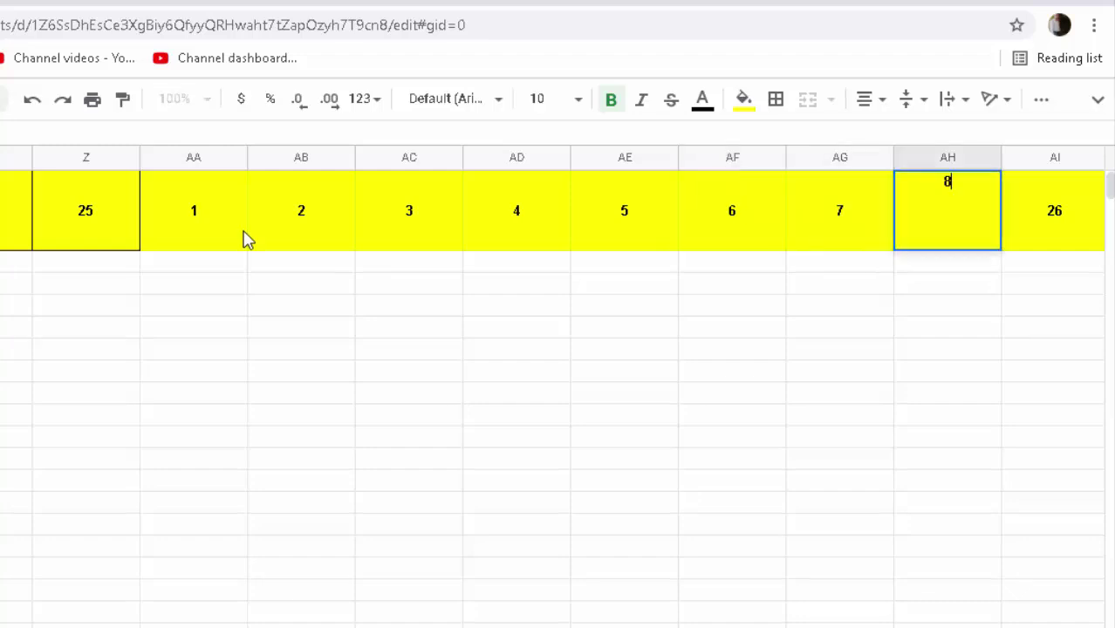
click(346, 454)
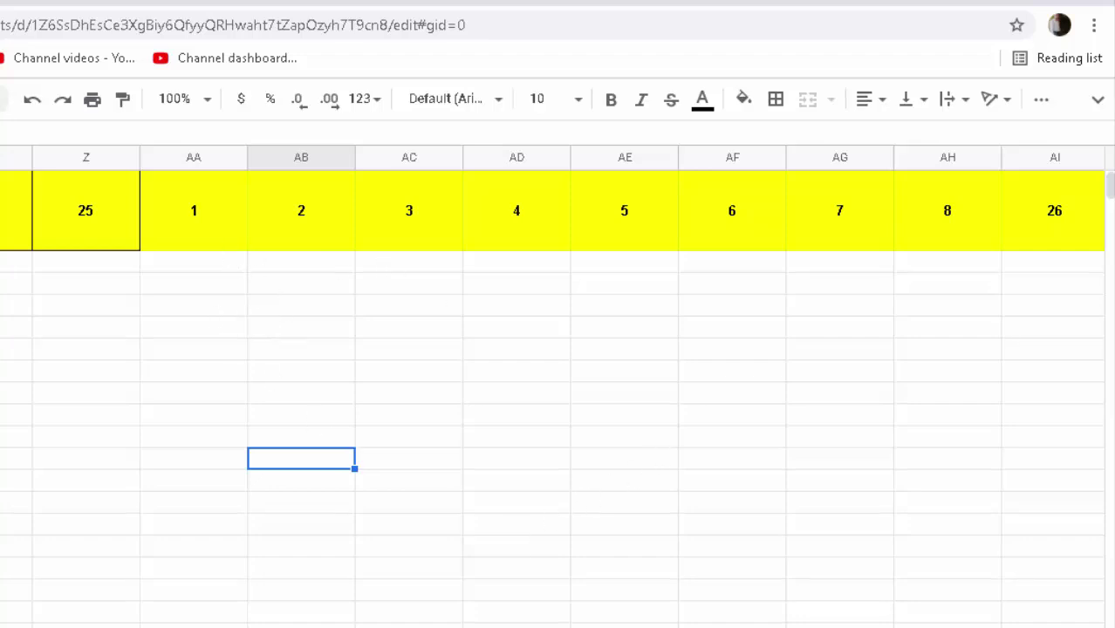
scroll(558, 384, left, 3)
scroll(558, 384, left, 8)
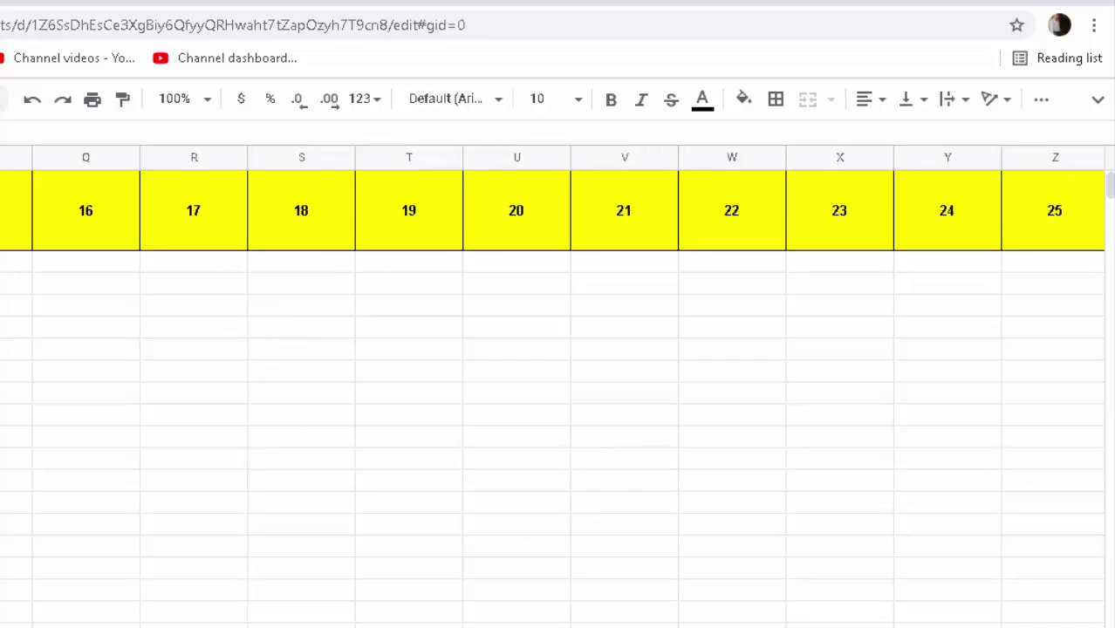
scroll(558, 384, left, 14)
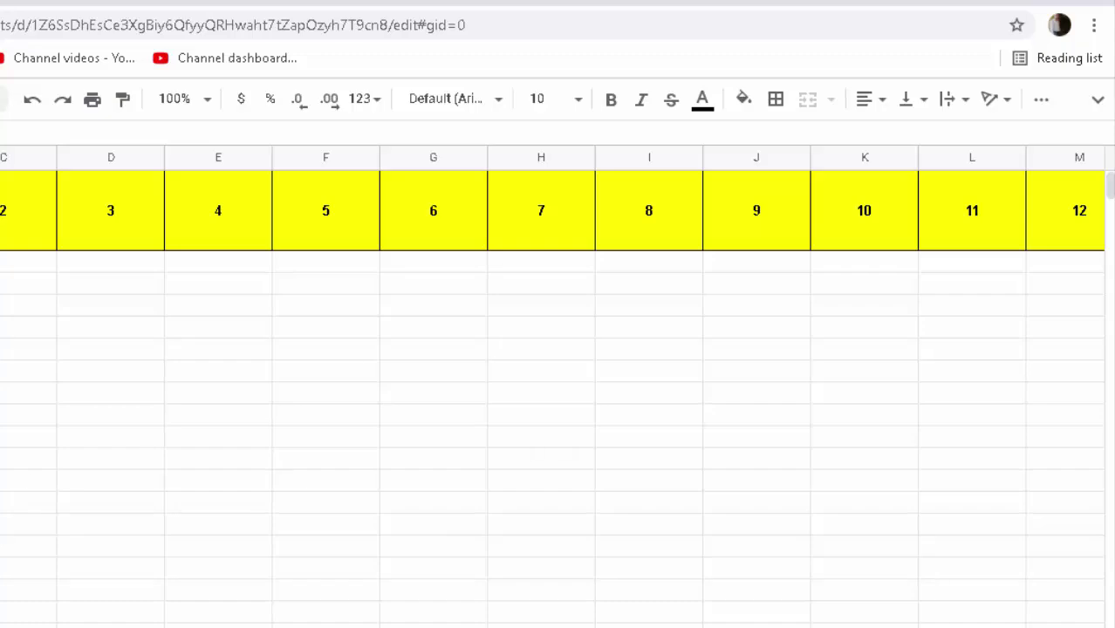
scroll(559, 383, left, 3)
Step: Fill all of row 2 with orange and apply All borders to its cells
click(41, 430)
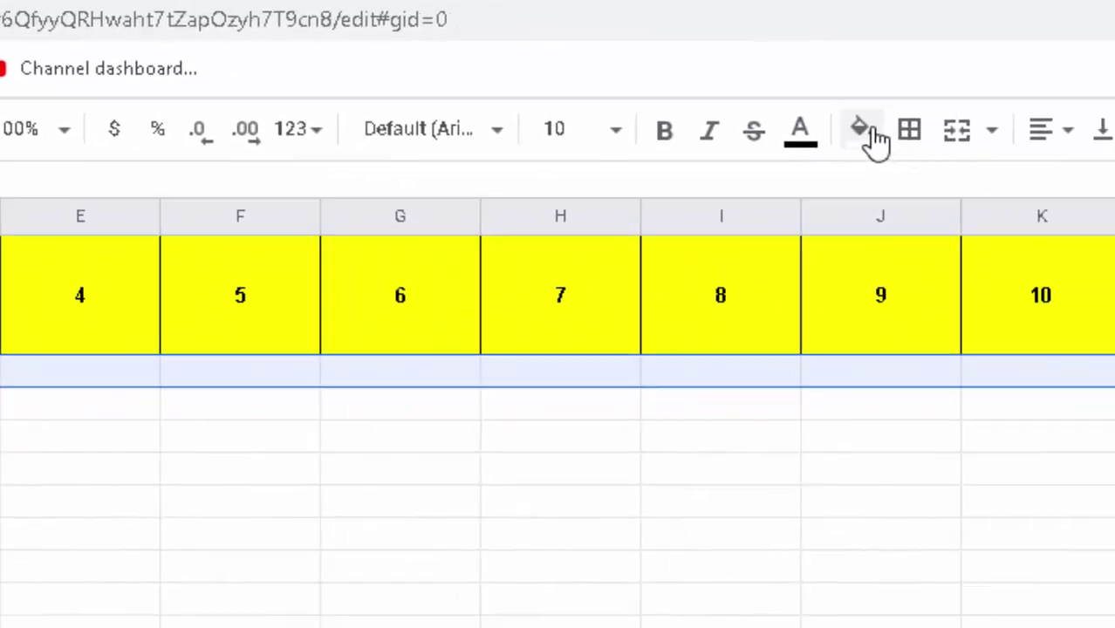
click(632, 109)
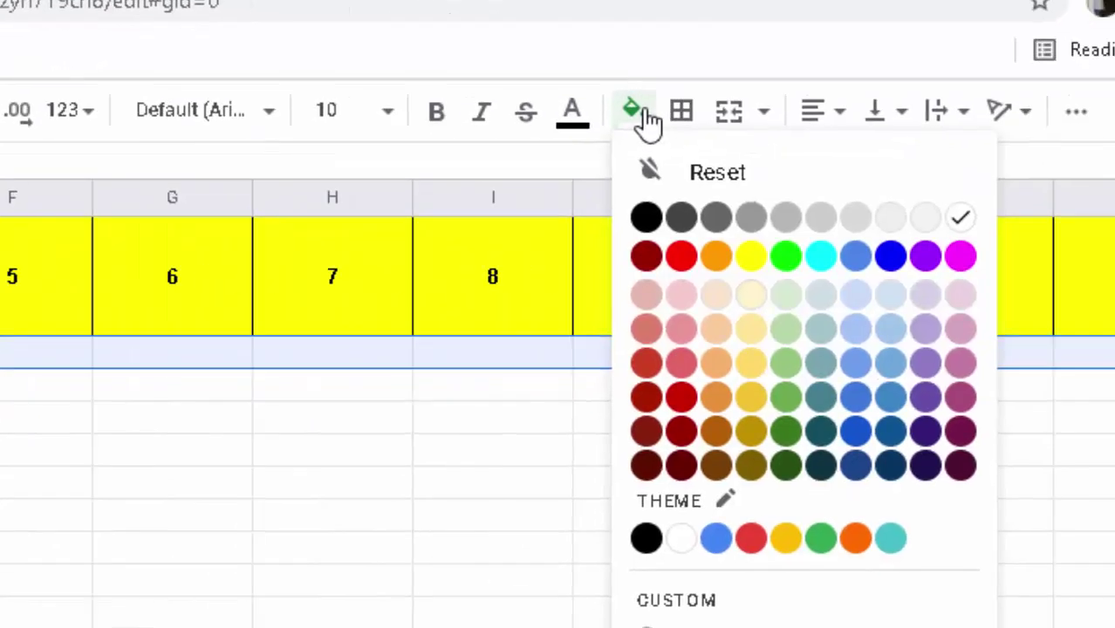
click(719, 260)
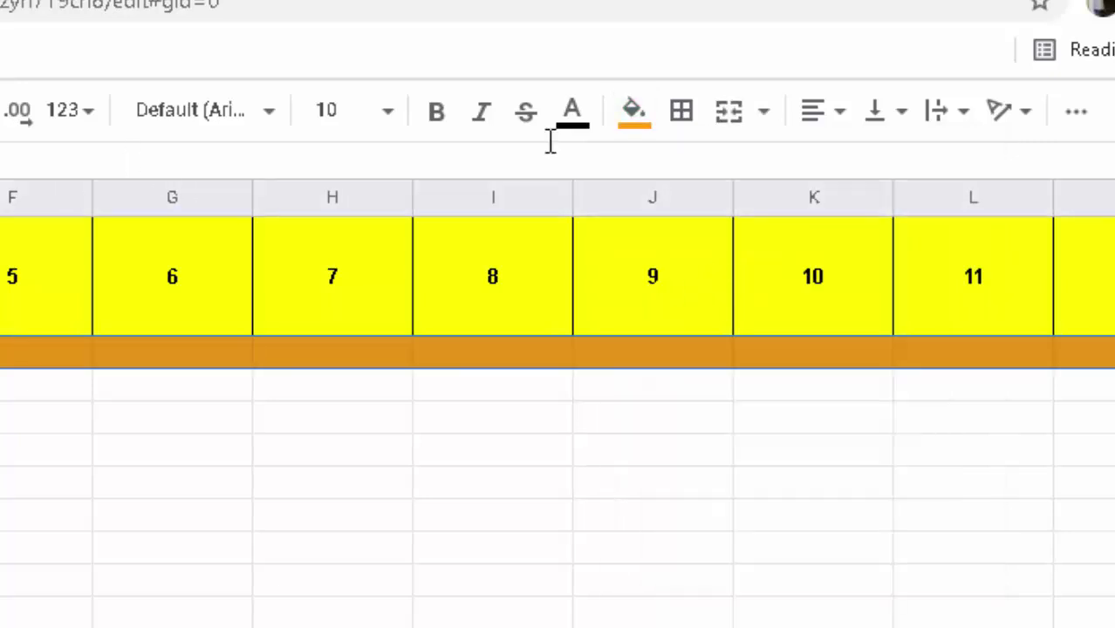
click(681, 111)
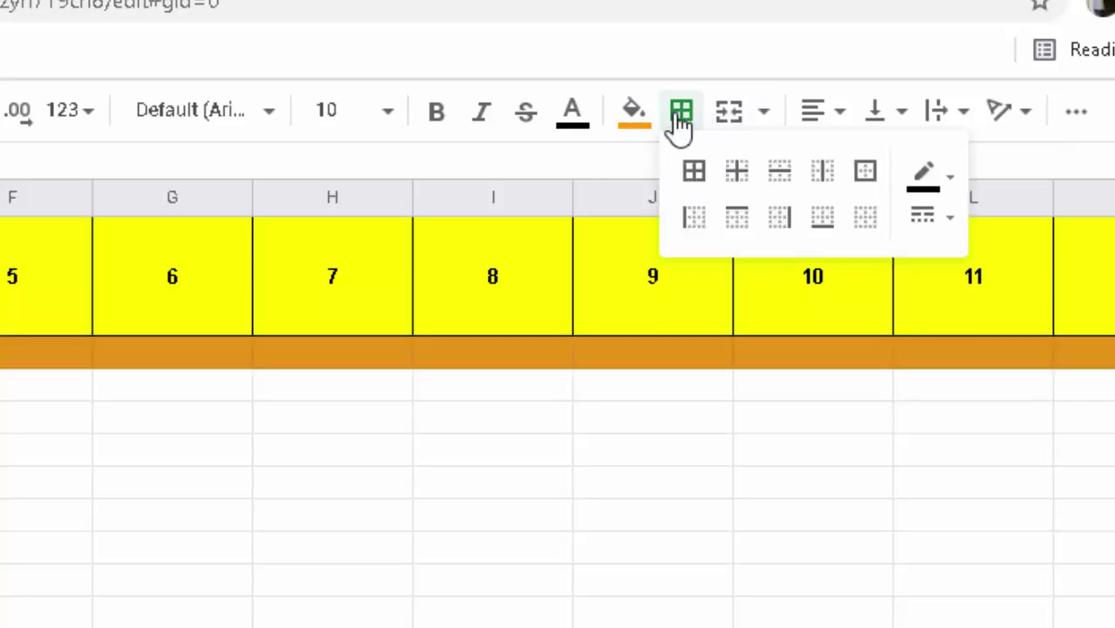
click(694, 173)
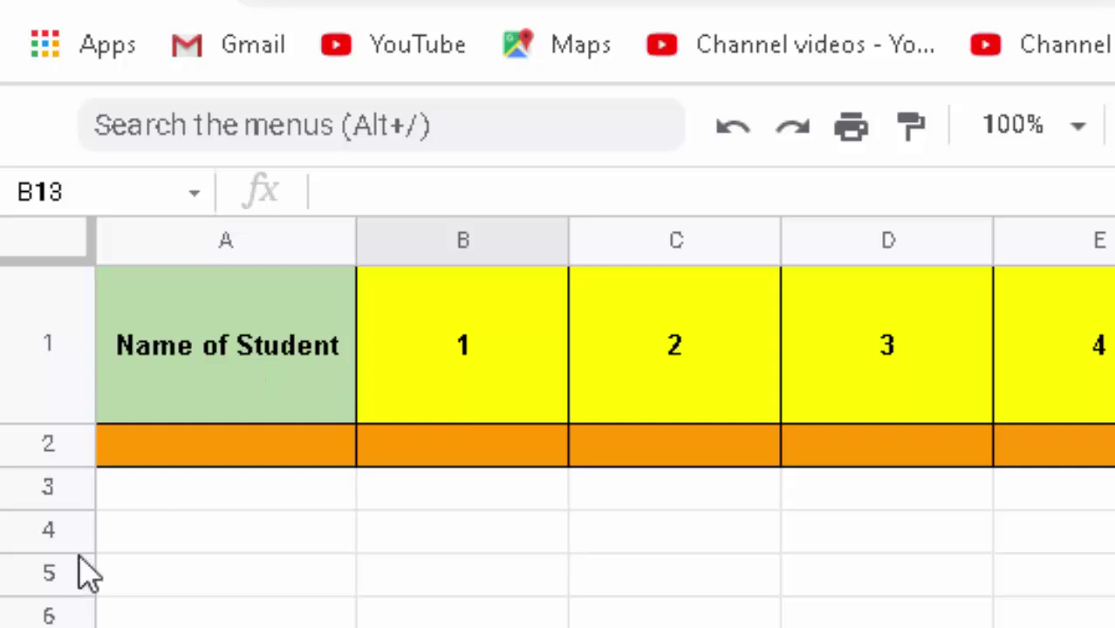
Step: Select A1:A2 and insert two rows above the Name of Student header
drag(135, 458, 129, 411)
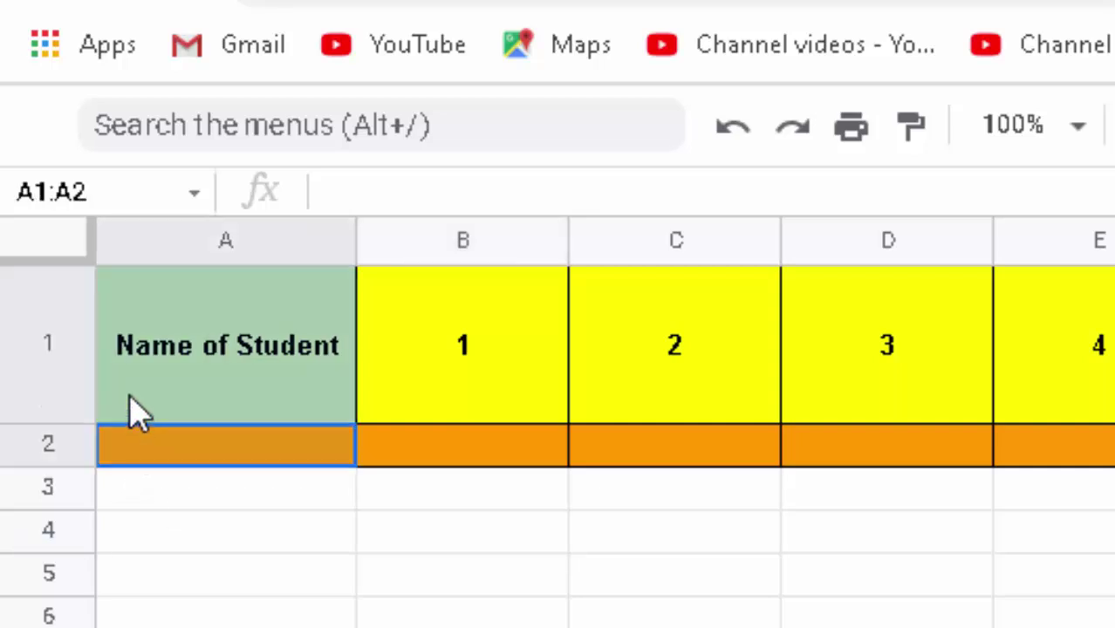
click(145, 349)
drag(135, 454, 145, 458)
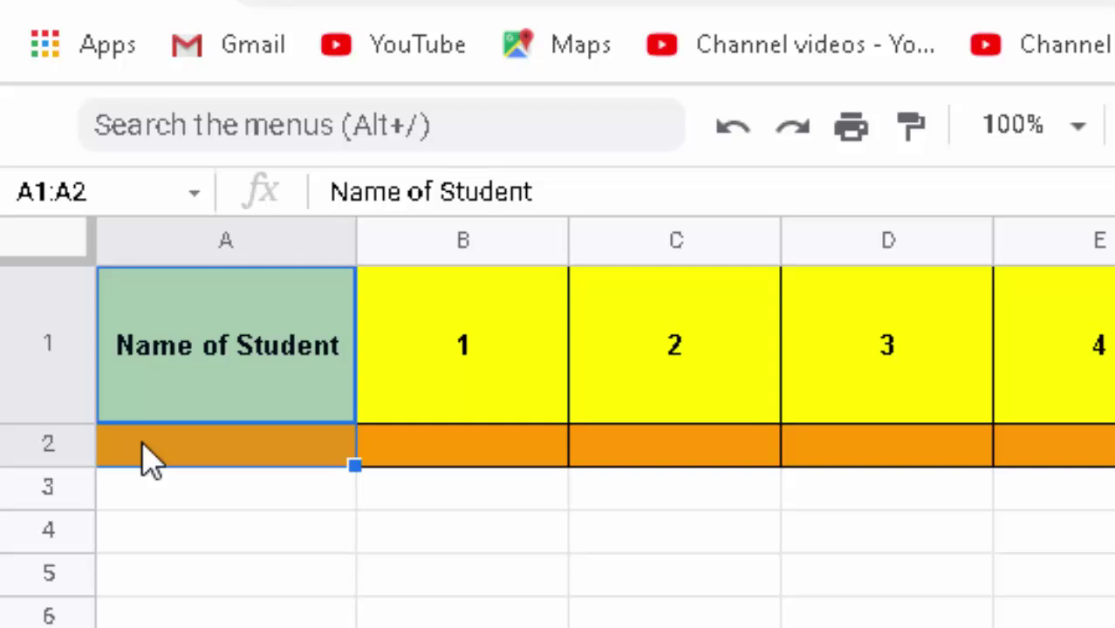
key(ctrl+alt+equal)
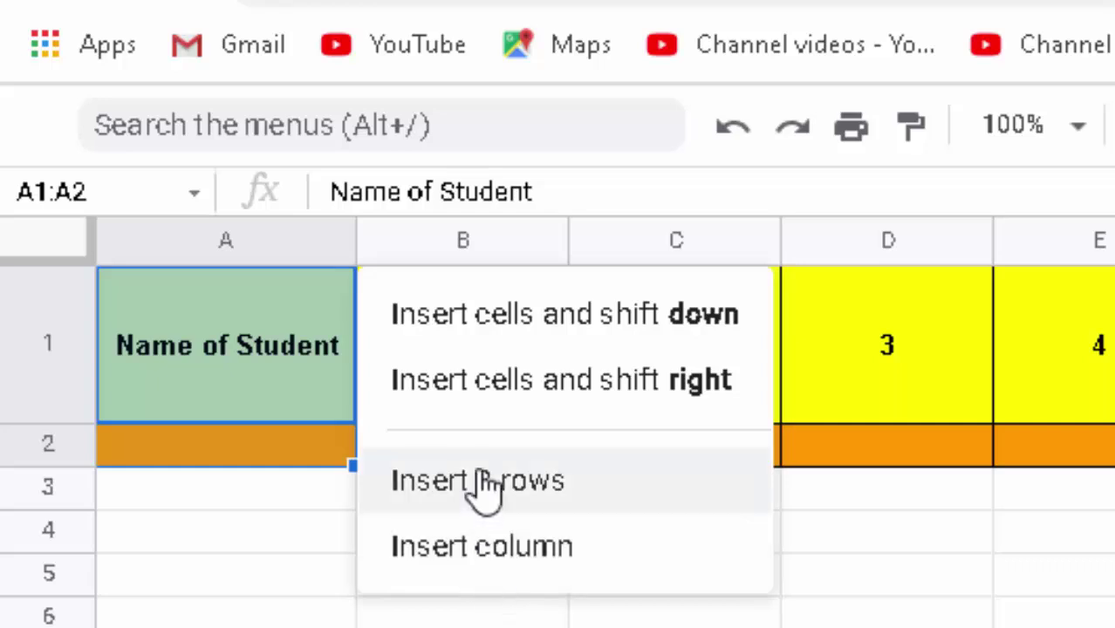
click(557, 495)
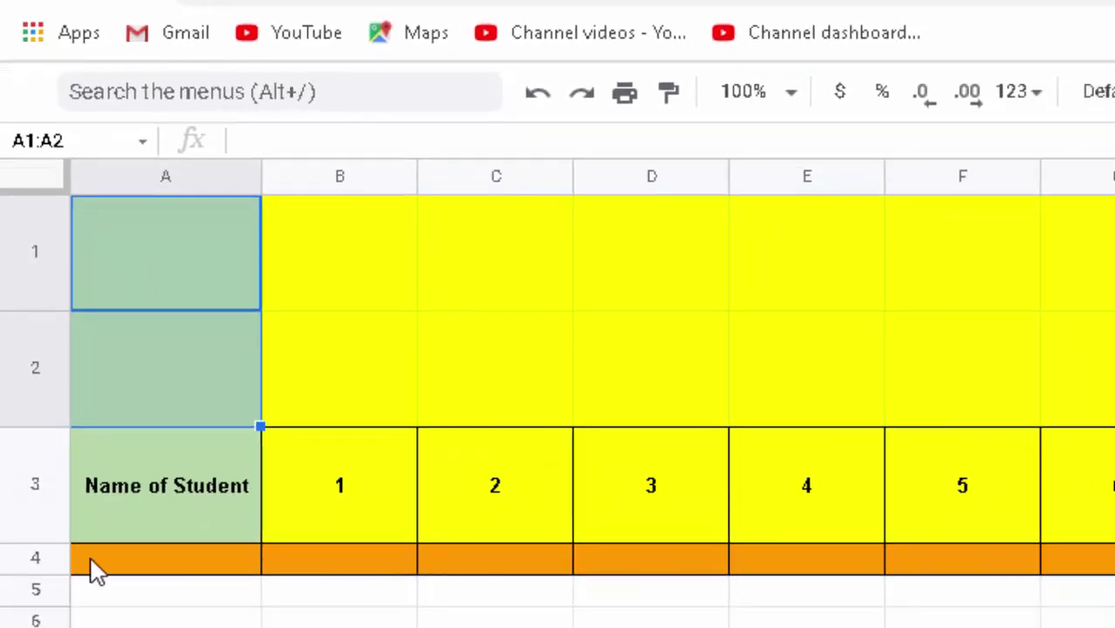
Step: Select A1:A4 and insert four more rows above them with Ctrl+Alt+=
drag(112, 568, 117, 223)
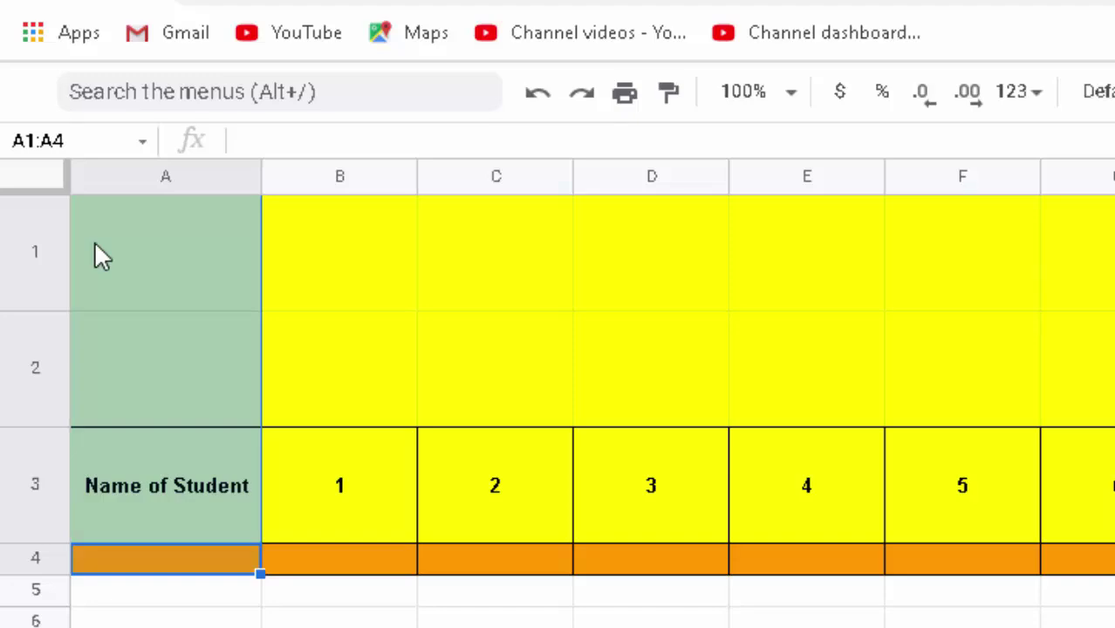
key(ctrl+alt+equal)
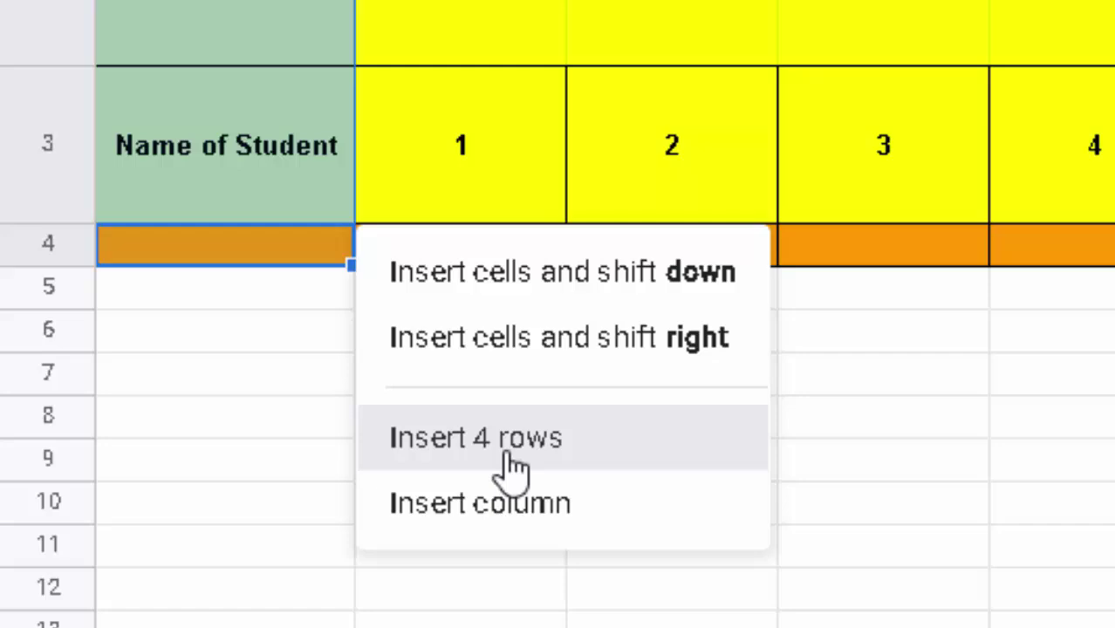
click(513, 466)
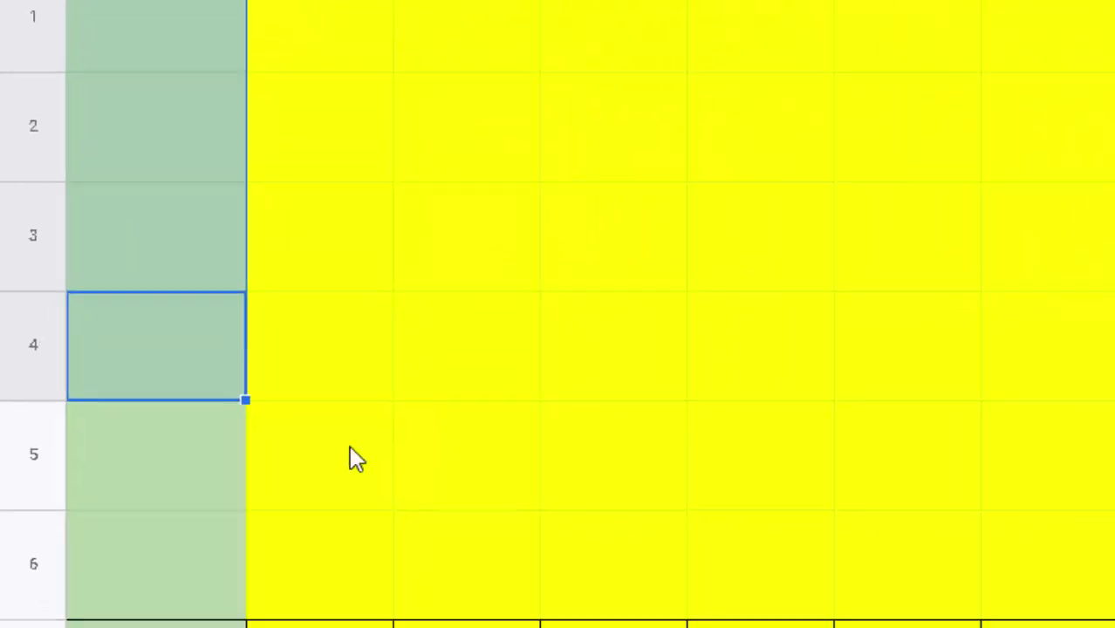